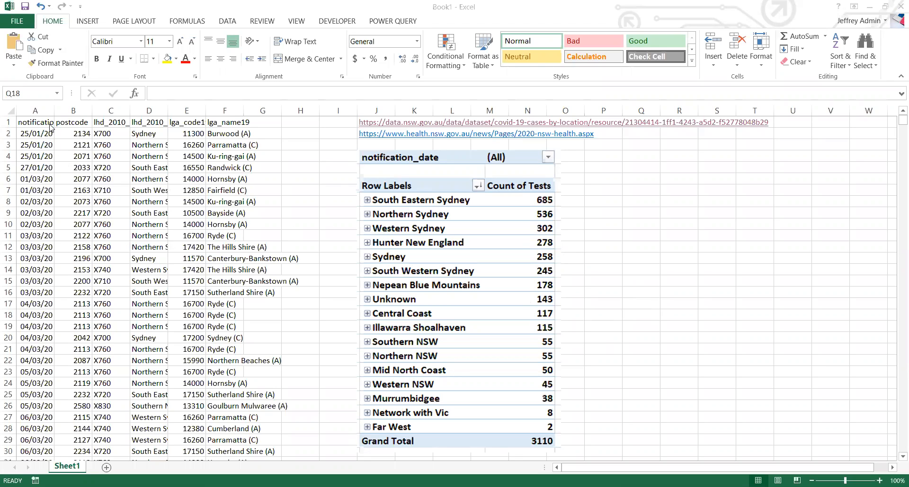
Step: Auto-fit the widths of columns A through F to their contents
left_click(45, 106)
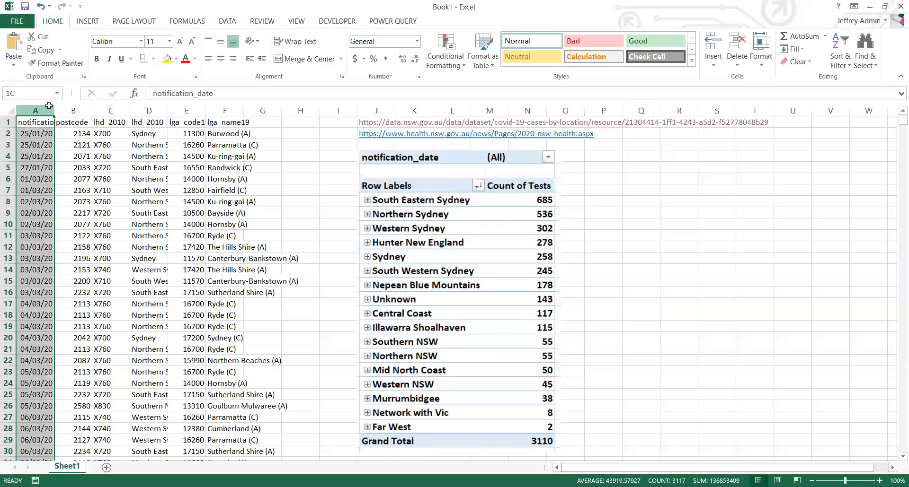
left_click_drag(49, 105, 234, 106)
left_click(29, 107)
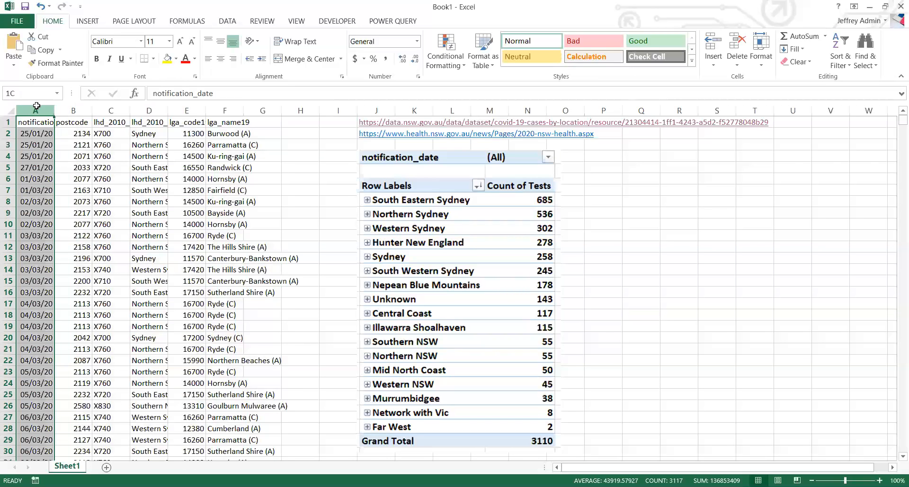
left_click(219, 110, "shift")
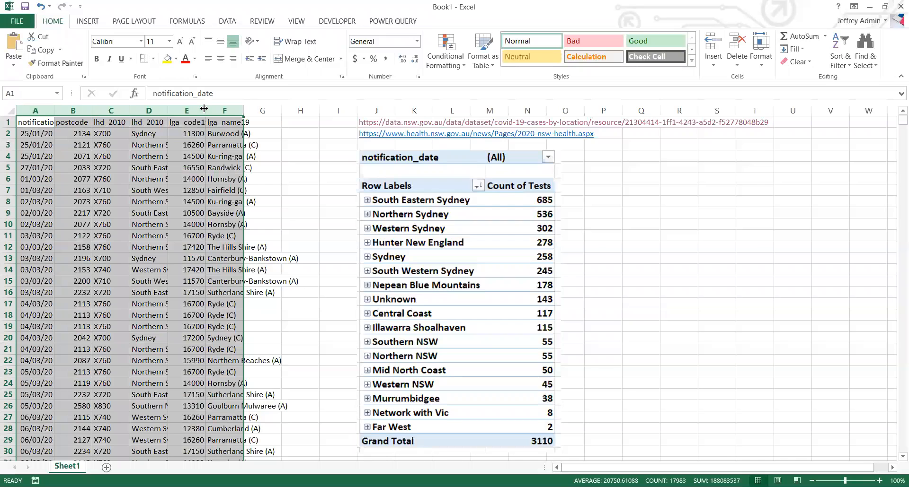
double_click(204, 108)
Step: Make the header row A1:F1 bold
left_click(301, 168)
left_click_drag(47, 123, 346, 123)
left_click(97, 59)
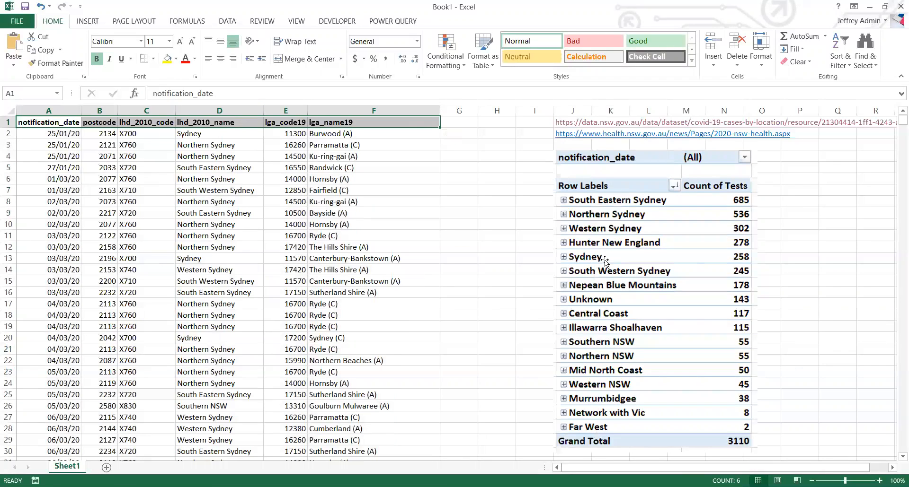
left_click(637, 277)
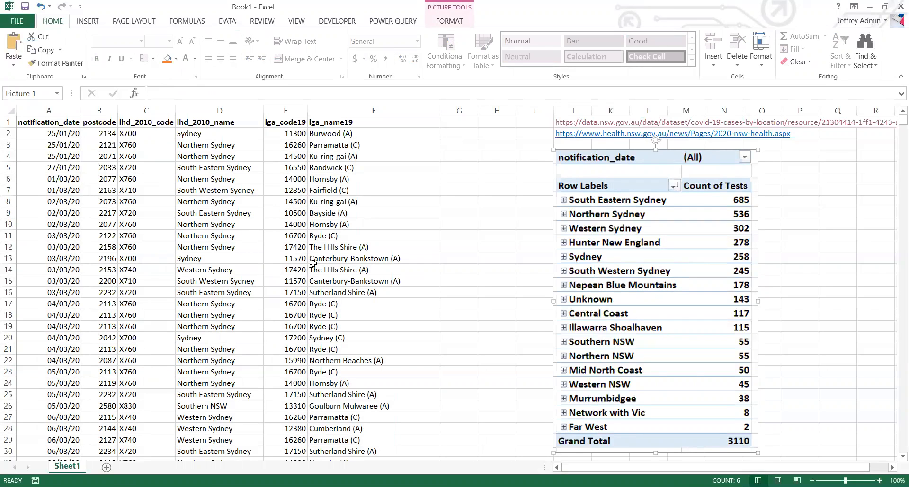
left_click(234, 211)
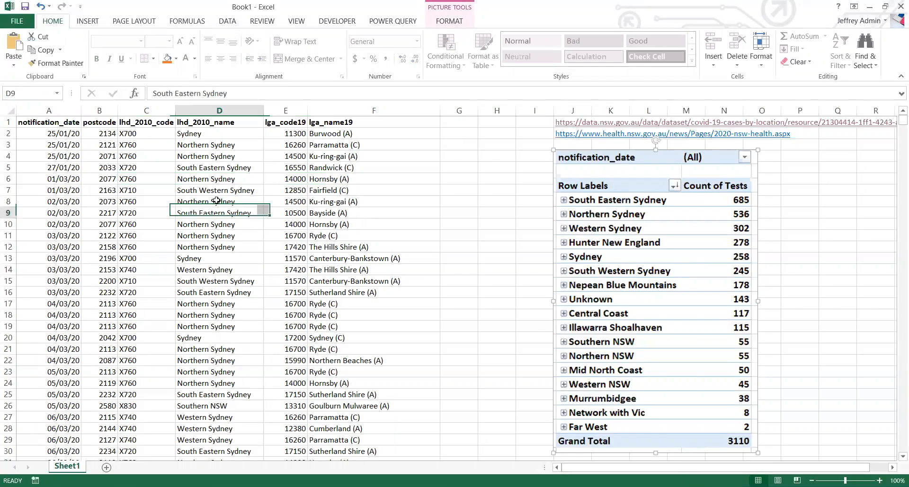
Step: Replace all blank cells in columns A through F with "Unknown"
left_click(60, 109)
left_click(331, 112, "shift")
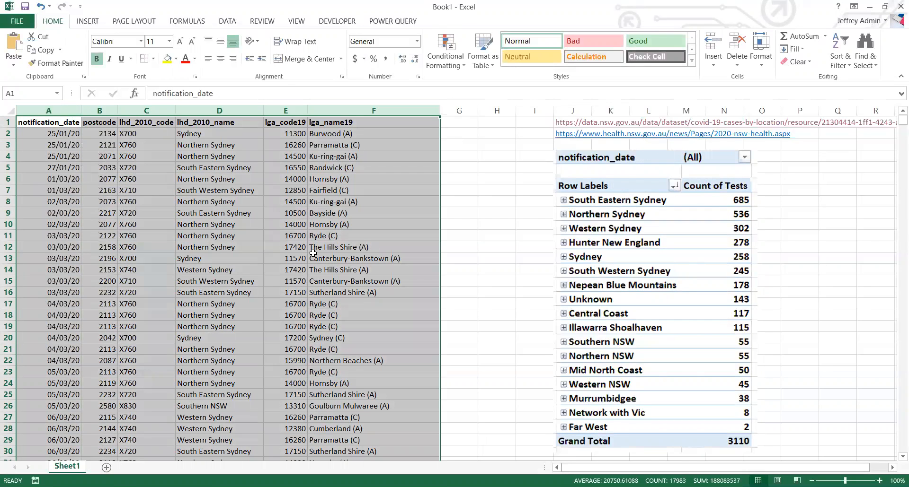
scroll(313, 254, "down", 8)
scroll(313, 253, "up", 8)
scroll(297, 299, "down", 4)
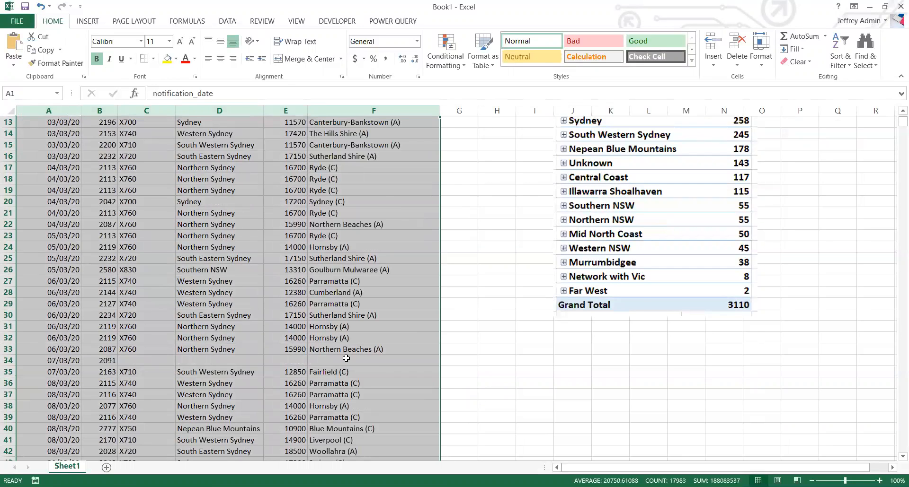
scroll(346, 358, "up", 4)
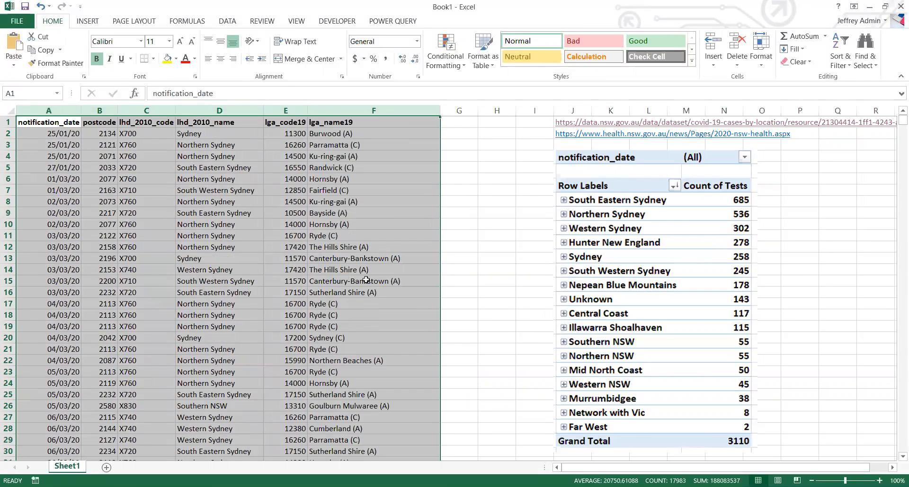
key("ctrl+h")
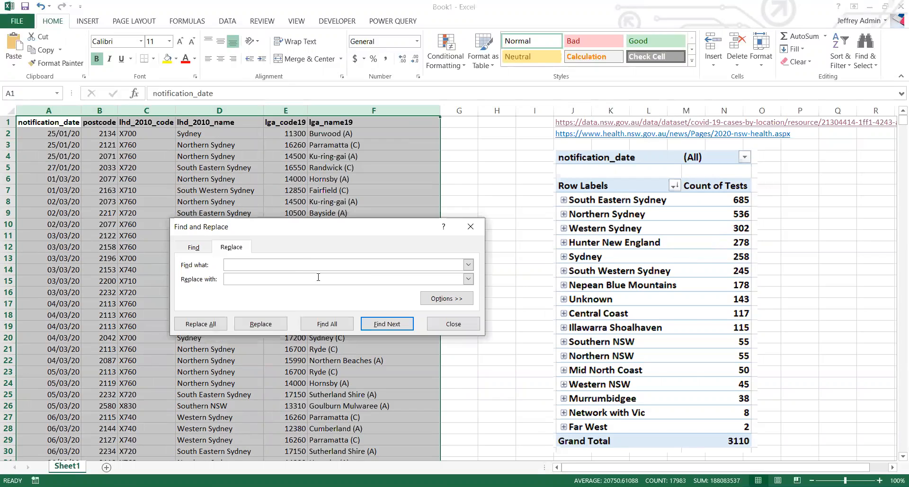
left_click(285, 280)
type("Unknown")
left_click(210, 326)
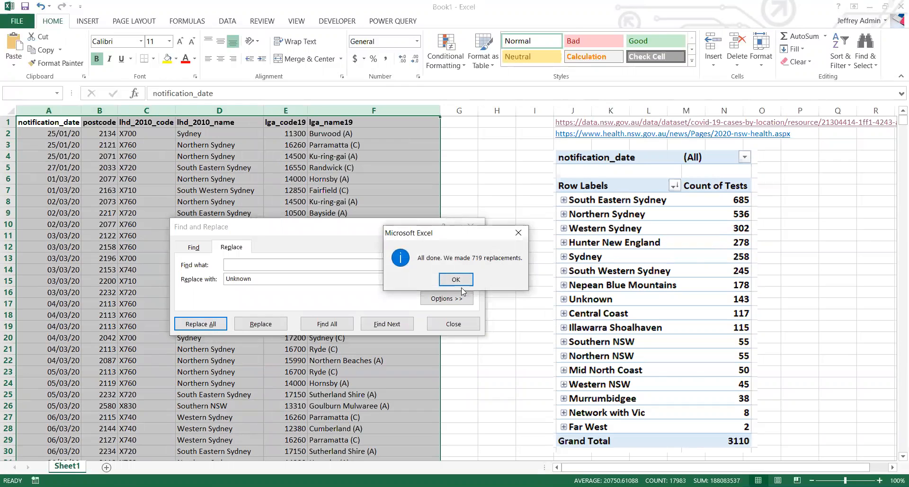
left_click(455, 279)
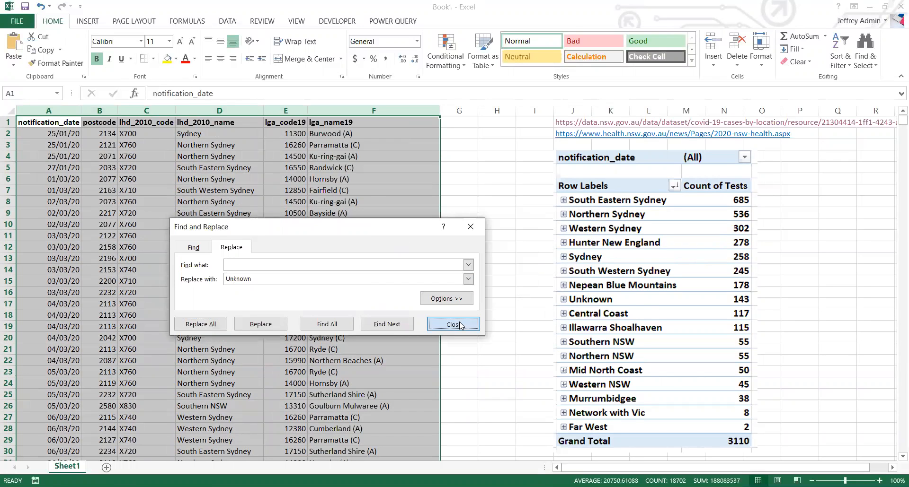
left_click(454, 324)
Step: Examine the data rows in columns A through F to check how the blank cells were filled
scroll(300, 347, "down", 7)
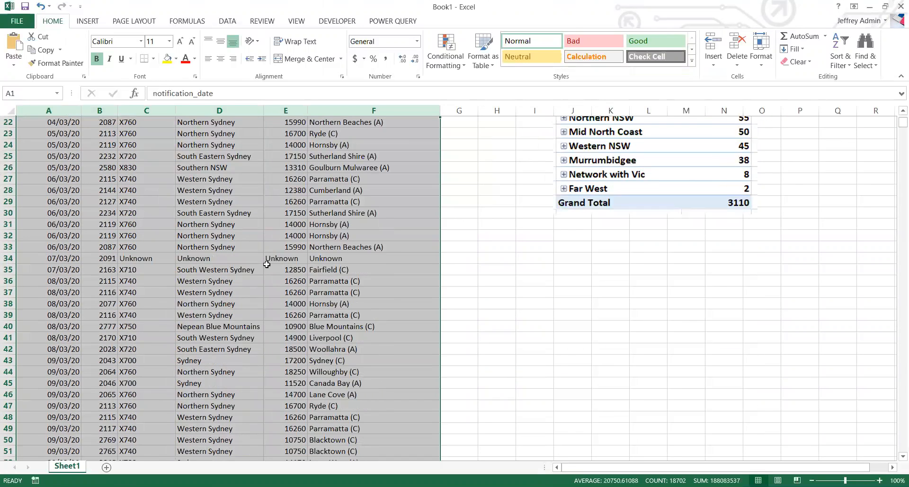
scroll(325, 391, "down", 3)
scroll(325, 391, "down", 3)
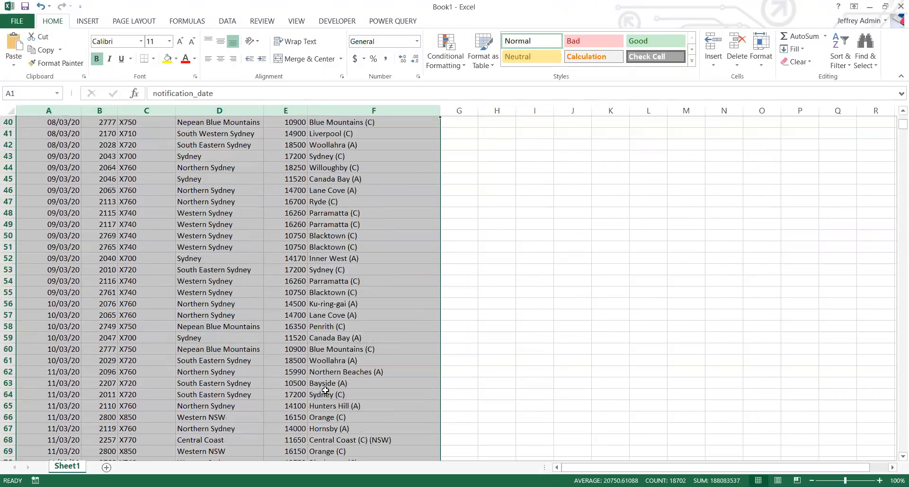
scroll(304, 377, "down", 3)
scroll(304, 376, "up", 3)
scroll(305, 373, "down", 11)
scroll(307, 370, "up", 11)
scroll(307, 370, "up", 13)
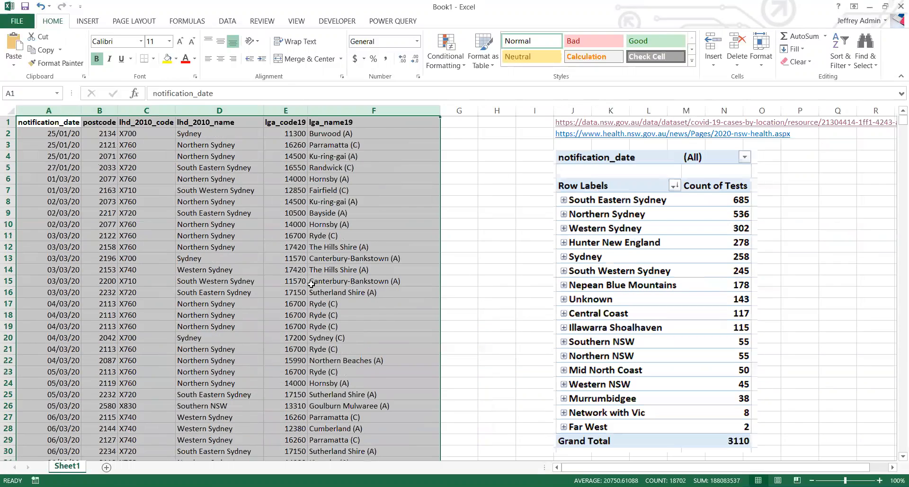
Step: Format the data range A1:F3117 as a table with headers, using a light green table style
left_click(320, 258)
left_click_drag(68, 122, 349, 123)
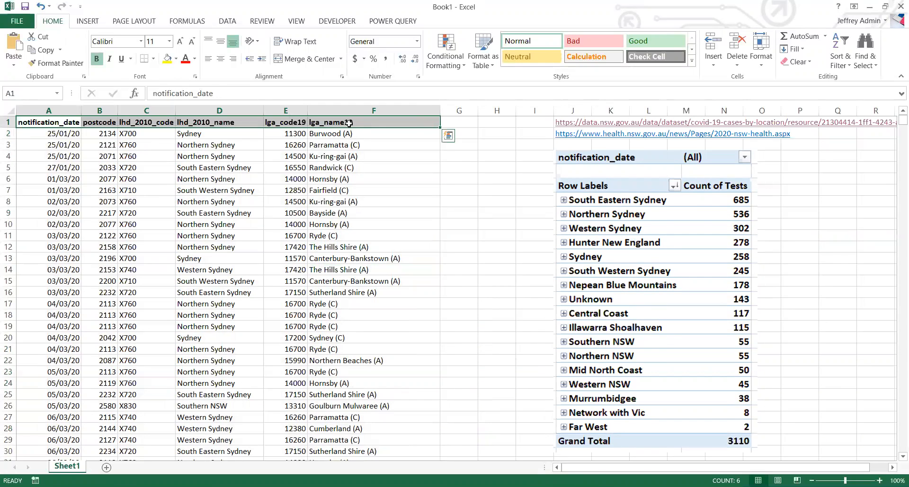
key("ctrl+shift+Down")
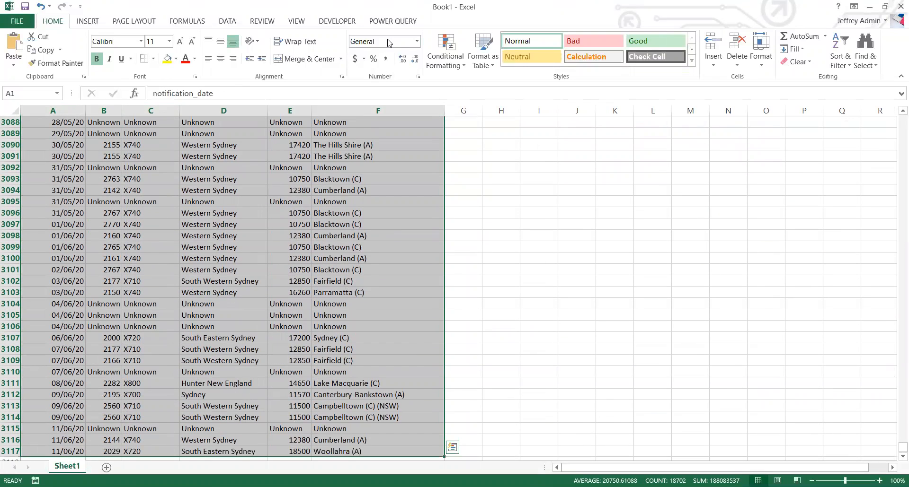
left_click(60, 24)
scroll(256, 254, "down", 1)
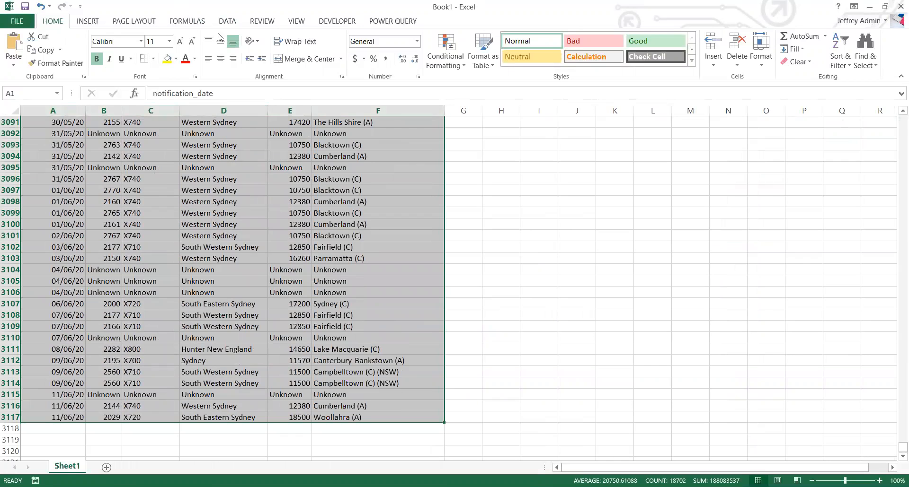
left_click(485, 60)
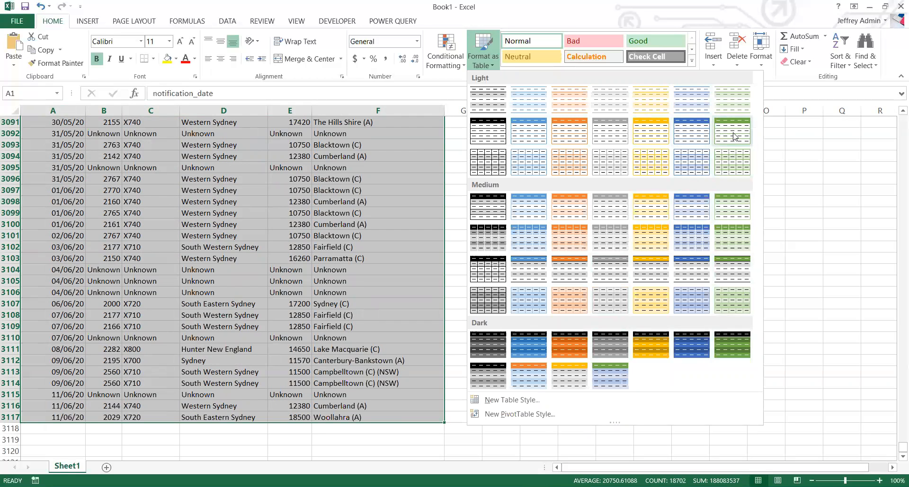
left_click(717, 139)
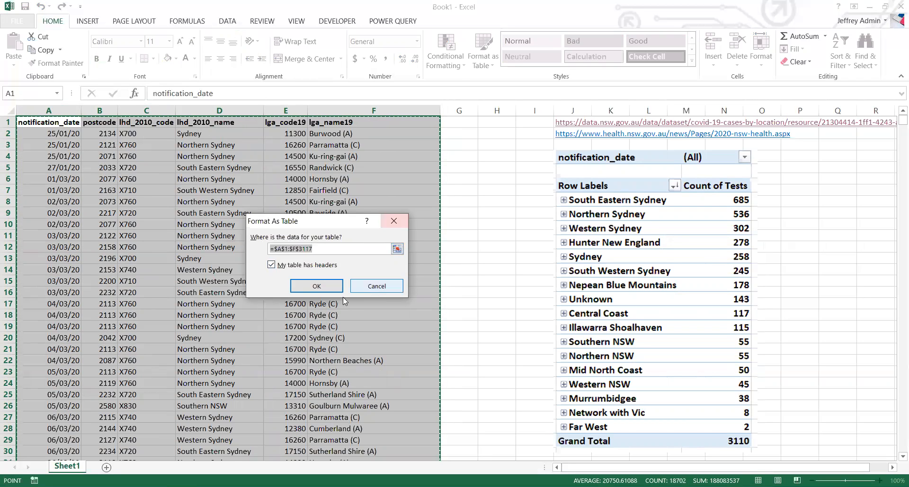
left_click(316, 285)
left_click(205, 182)
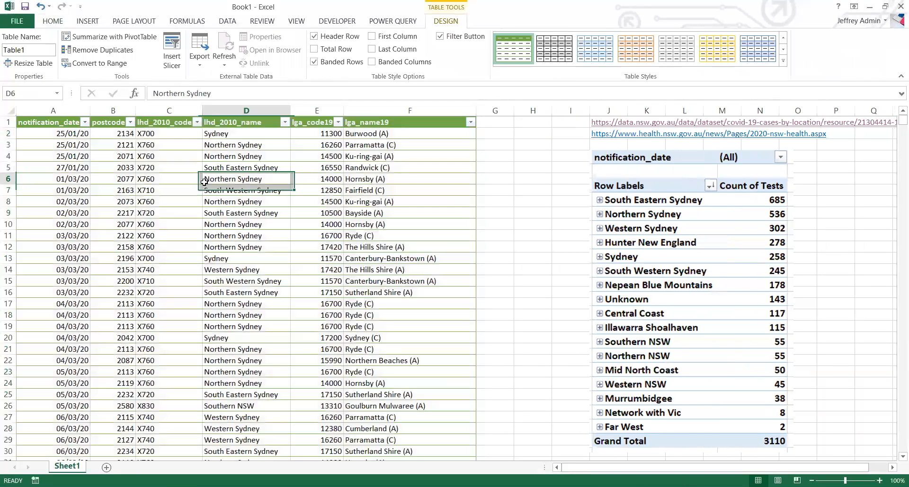
left_click_drag(55, 124, 469, 123)
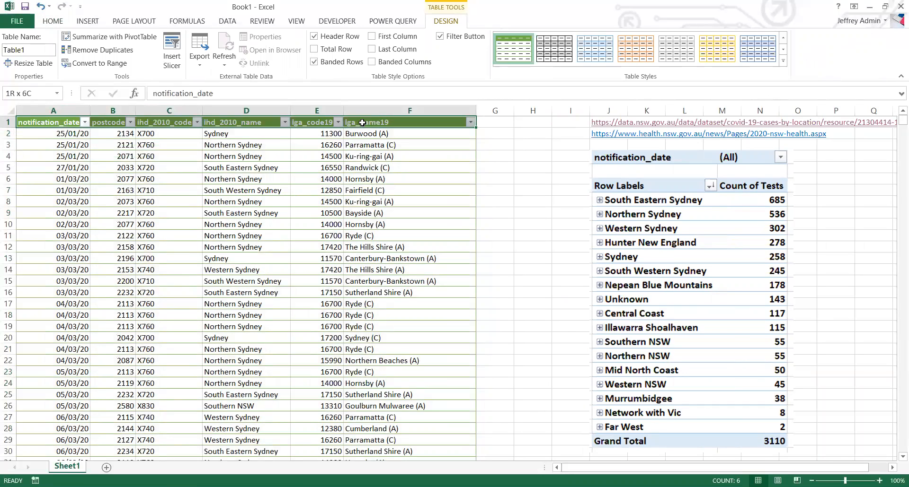
left_click(34, 49)
left_click(67, 155)
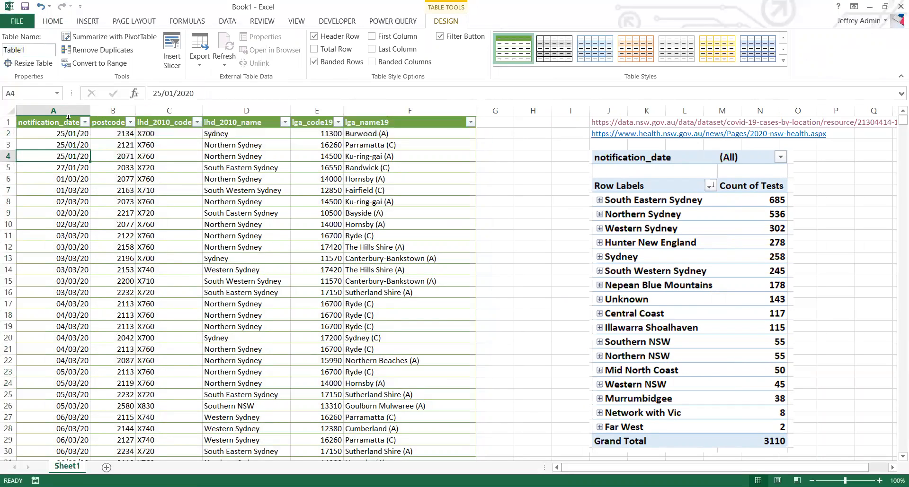
Step: Change the table's style to the medium green one with shaded banded rows
left_click(68, 117)
left_click(399, 123)
left_click_drag(399, 123, 78, 118)
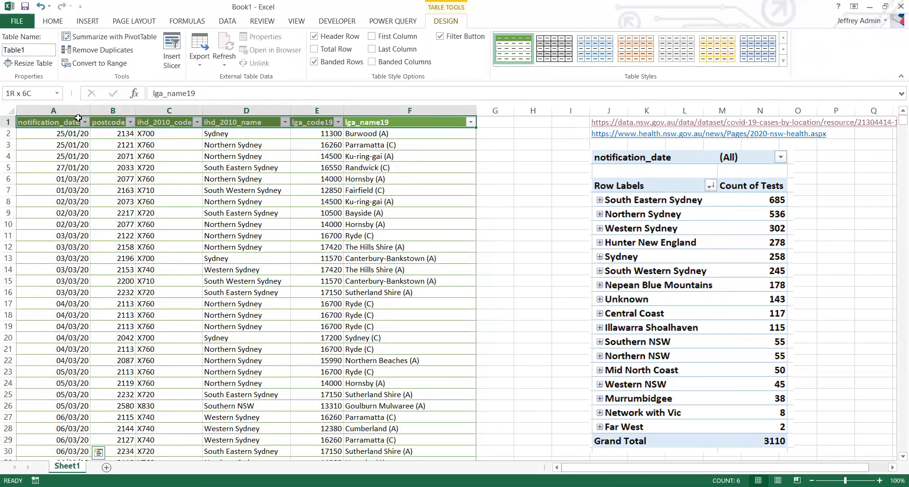
left_click(784, 63)
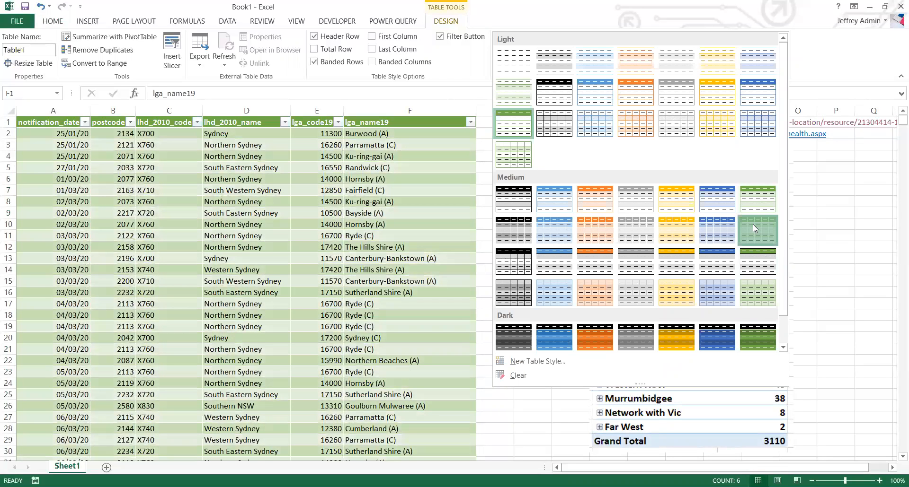
left_click(276, 214)
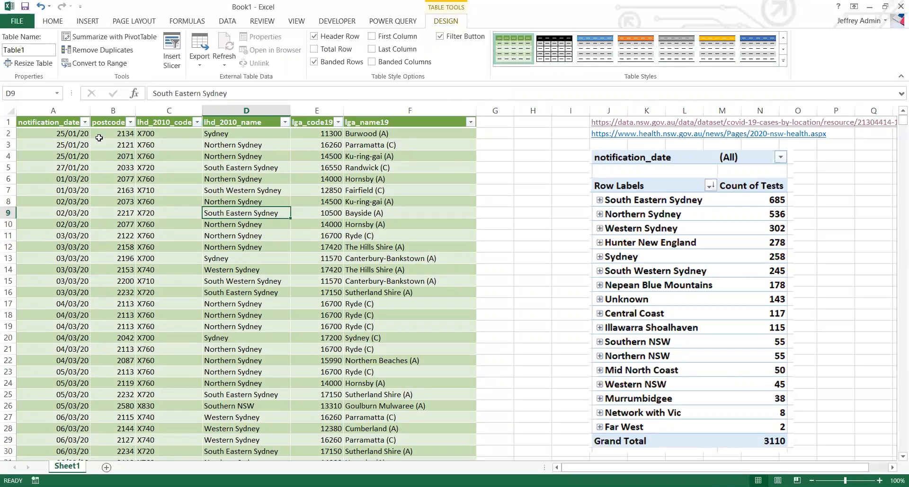
Step: Set the font colour of the table's header row A1:F1 to black
left_click_drag(52, 122, 426, 124)
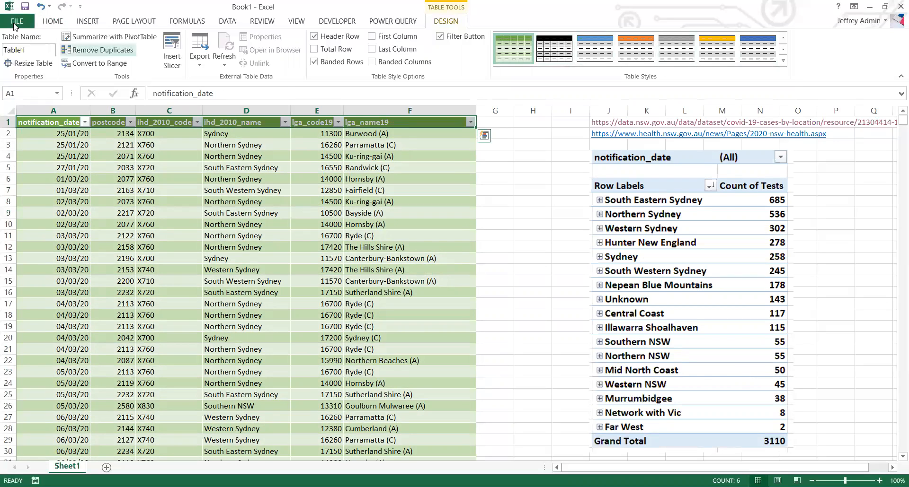
left_click(53, 21)
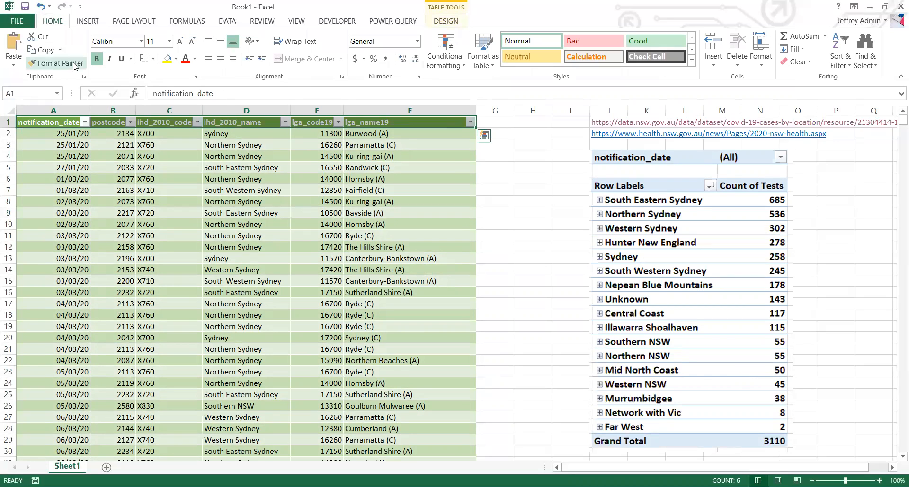
left_click(97, 59)
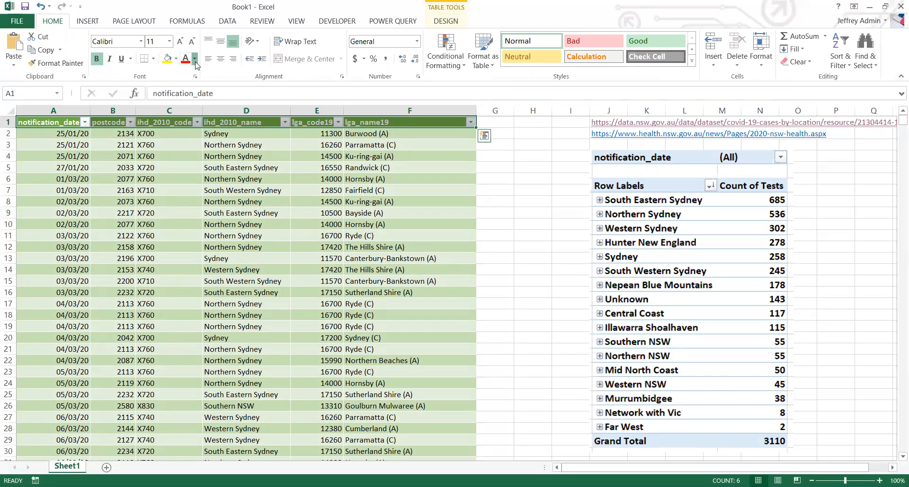
left_click(194, 58)
left_click(208, 78)
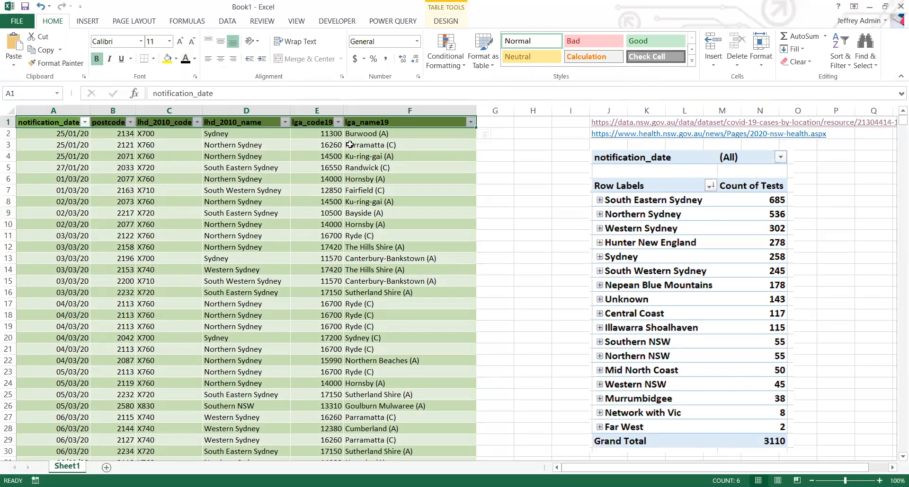
left_click(234, 174)
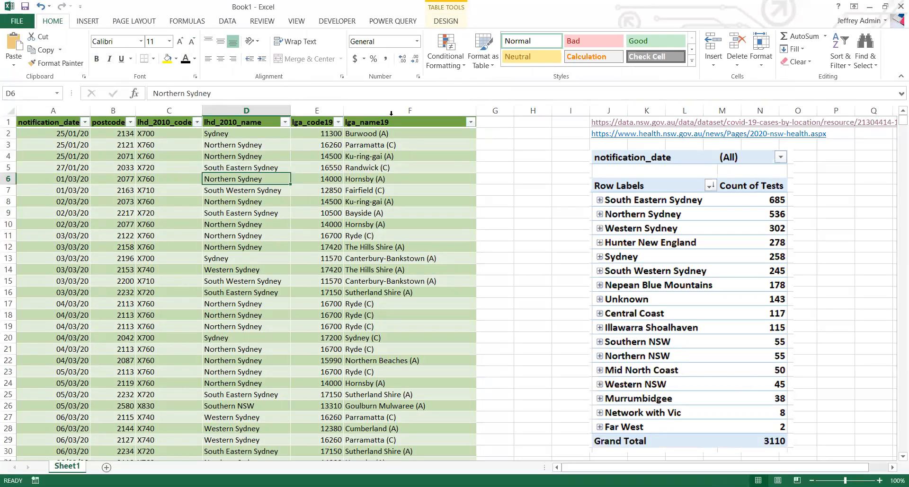
Step: Filter the table's lhd_2010_code column to only the Unknown records and look through the filtered rows
left_click(222, 21)
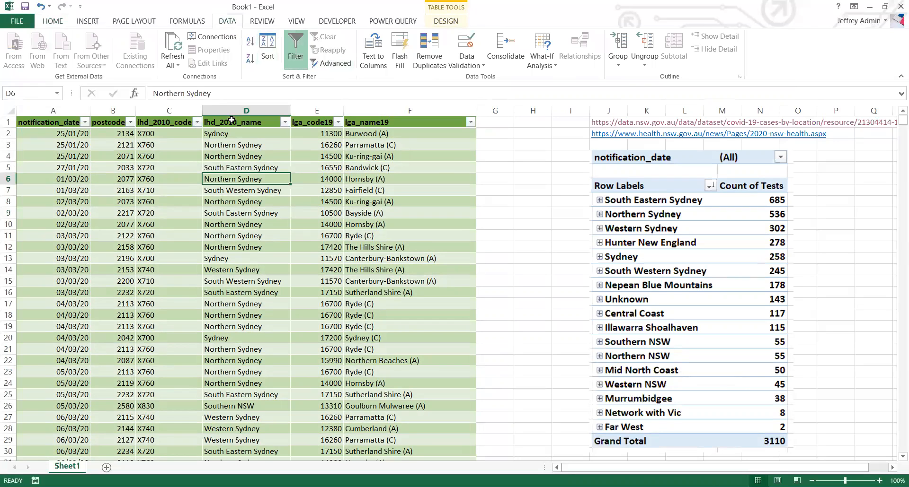
left_click(197, 123)
scroll(119, 293, "down", 4)
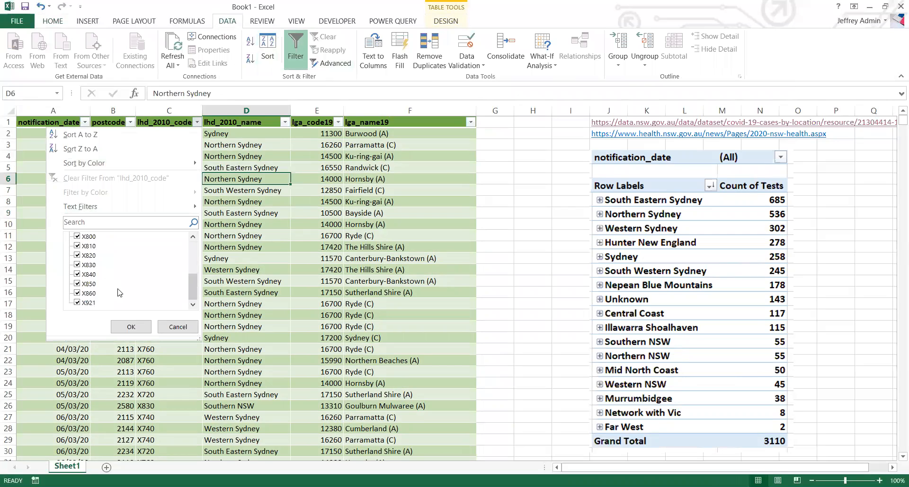
scroll(116, 281, "up", 4)
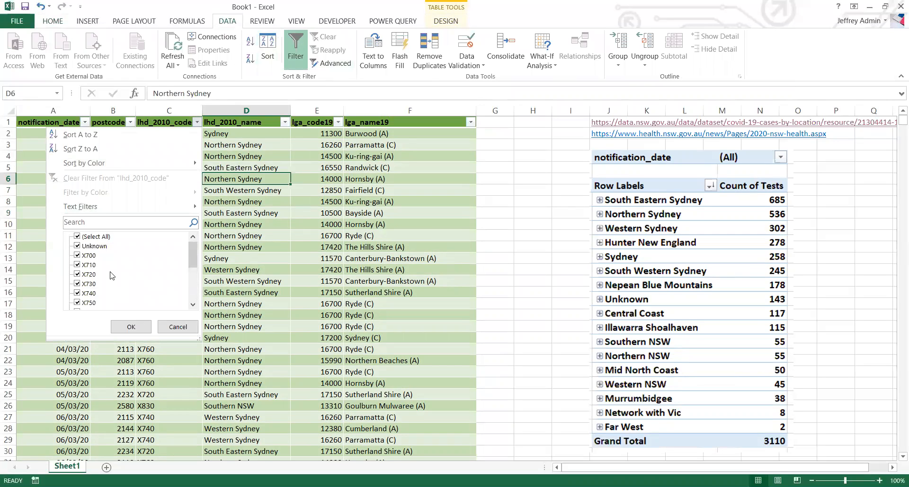
left_click(77, 237)
left_click(77, 246)
left_click(131, 328)
scroll(271, 268, "down", 12)
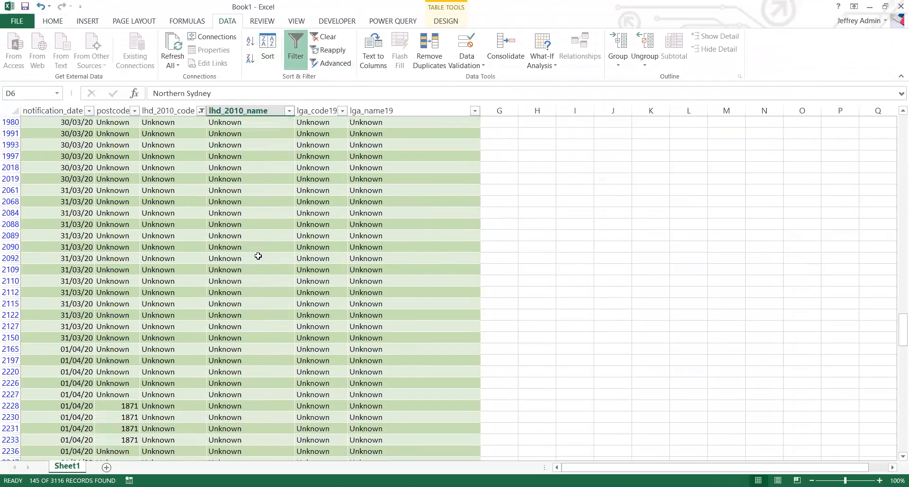
Step: Clear the Unknown filter from the table's lhd_2010_code column and look over the full list of records
scroll(257, 255, "up", 12)
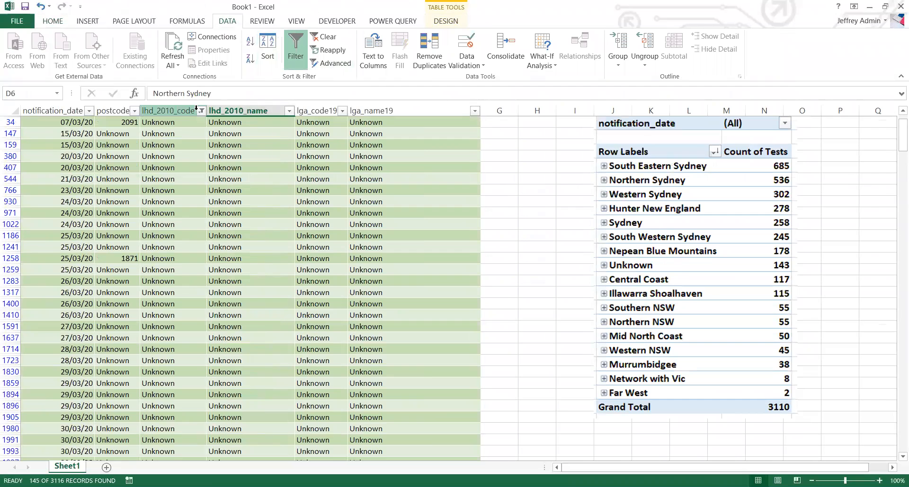
left_click(201, 111)
left_click(82, 226)
left_click(135, 315)
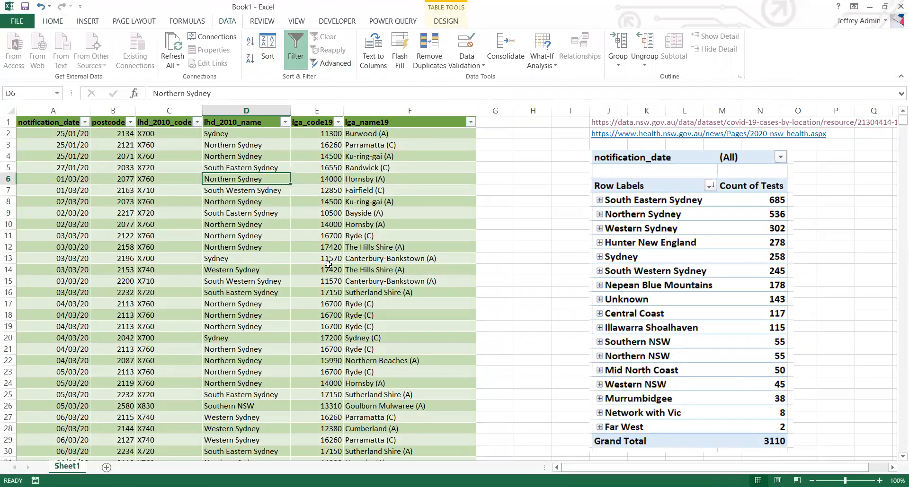
scroll(412, 176, "down", 9)
scroll(412, 227, "up", 9)
Step: Freeze the top row of the sheet and check the header against the records further down
left_click(506, 134)
scroll(433, 167, "down", 3)
scroll(433, 169, "up", 3)
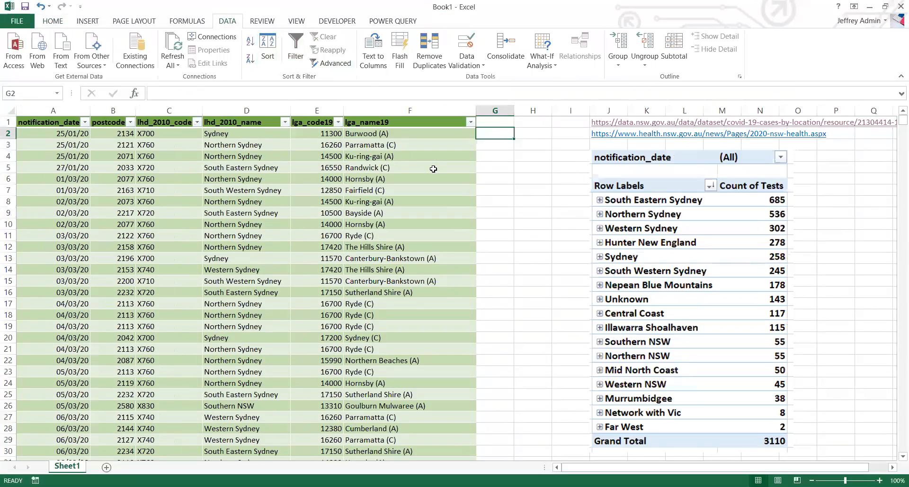
left_click(295, 22)
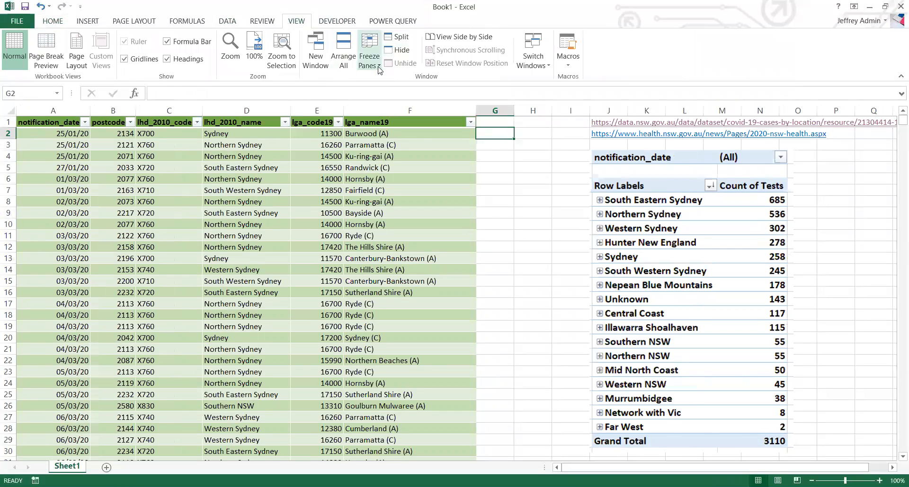
left_click(379, 69)
left_click(402, 112)
scroll(382, 256, "down", 20)
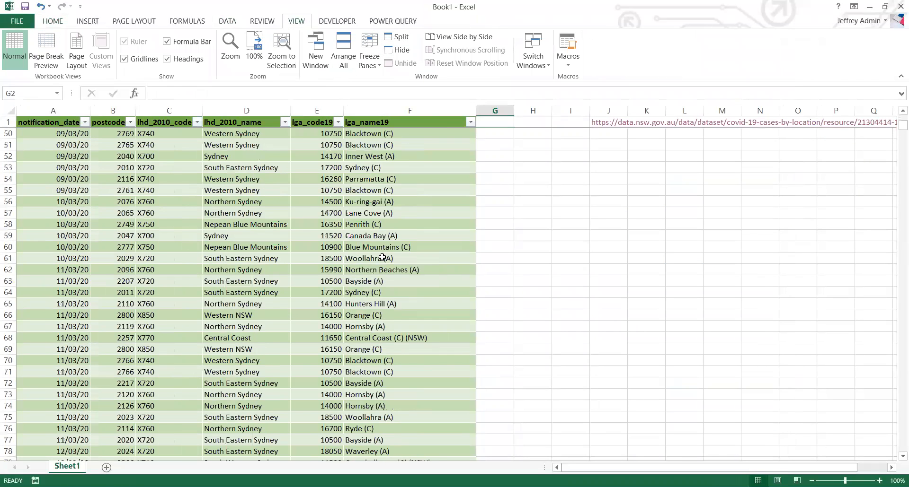
scroll(382, 255, "down", 4)
scroll(383, 253, "up", 14)
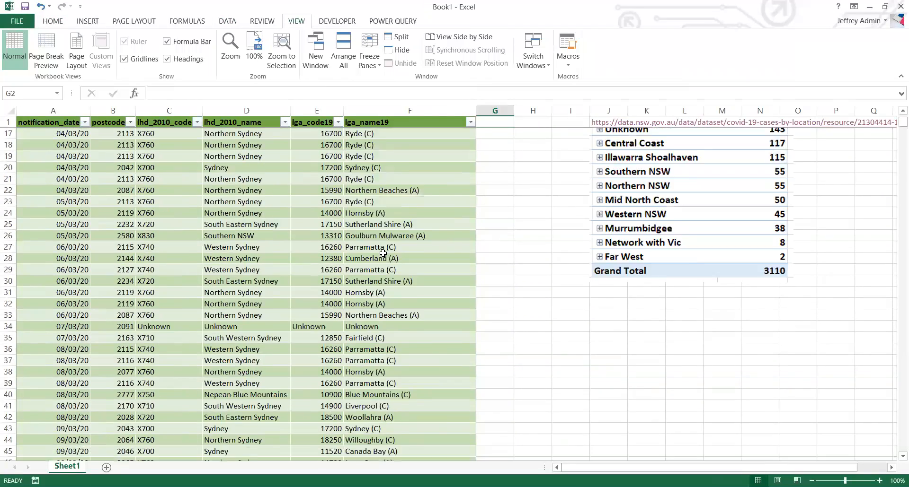
Step: Create a PivotTable from the whole case table, Table1, placed on the existing worksheet at Sheet1!$I$4
left_click_drag(60, 121, 379, 124)
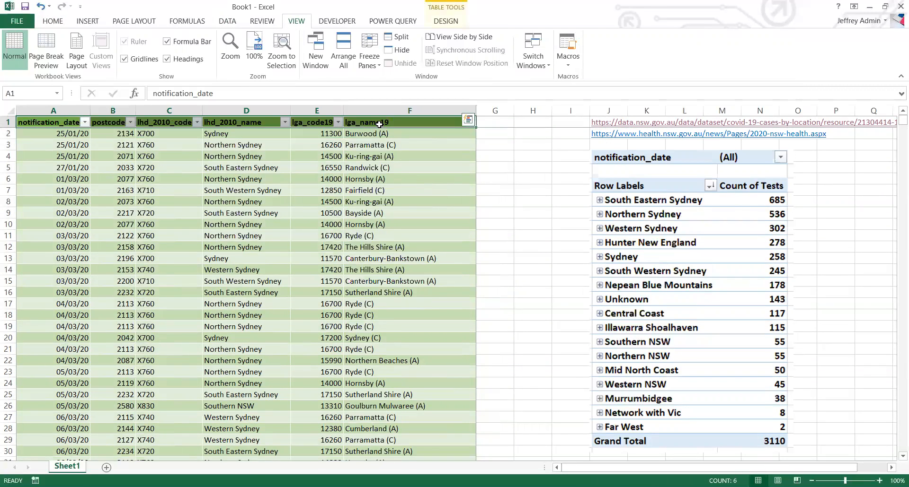
key("ctrl+shift+Down")
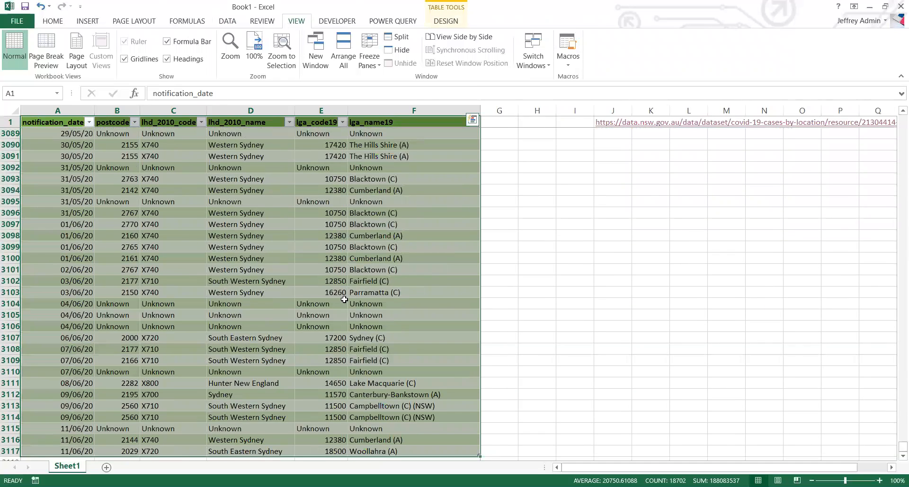
scroll(344, 300, "down", 1)
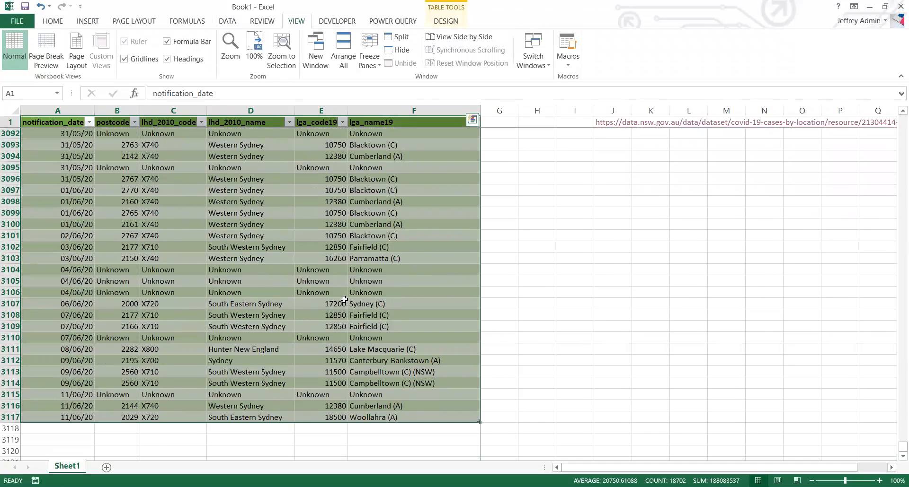
left_click(97, 22)
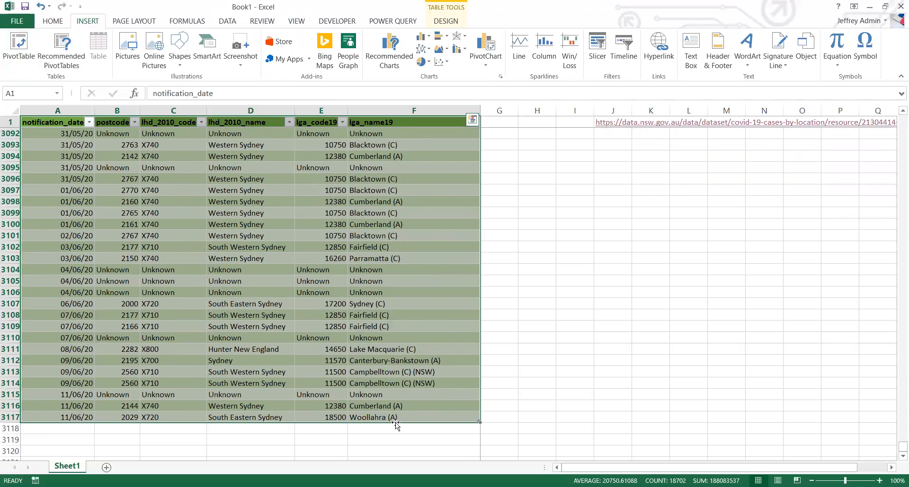
left_click(30, 55)
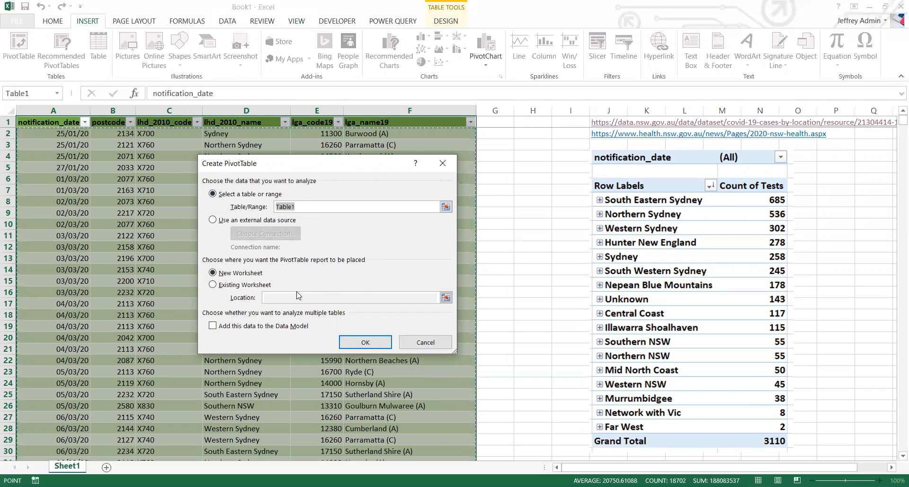
left_click(221, 285)
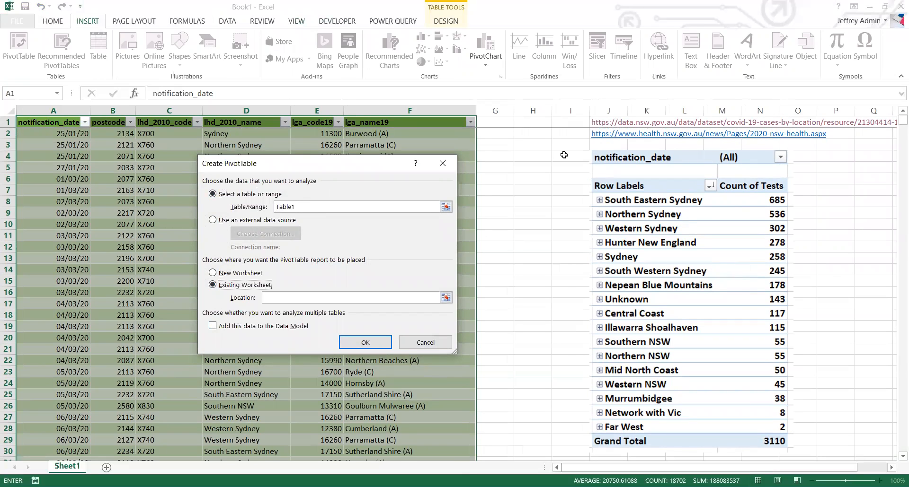
left_click(564, 157)
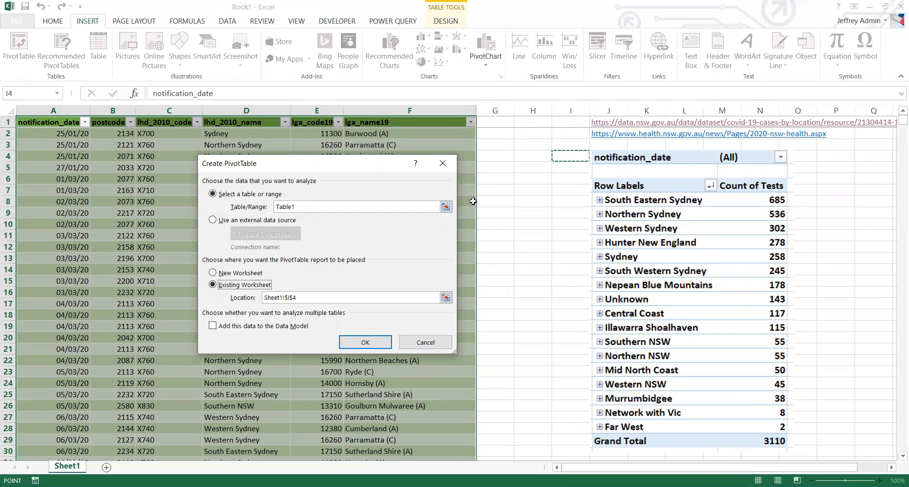
left_click(365, 343)
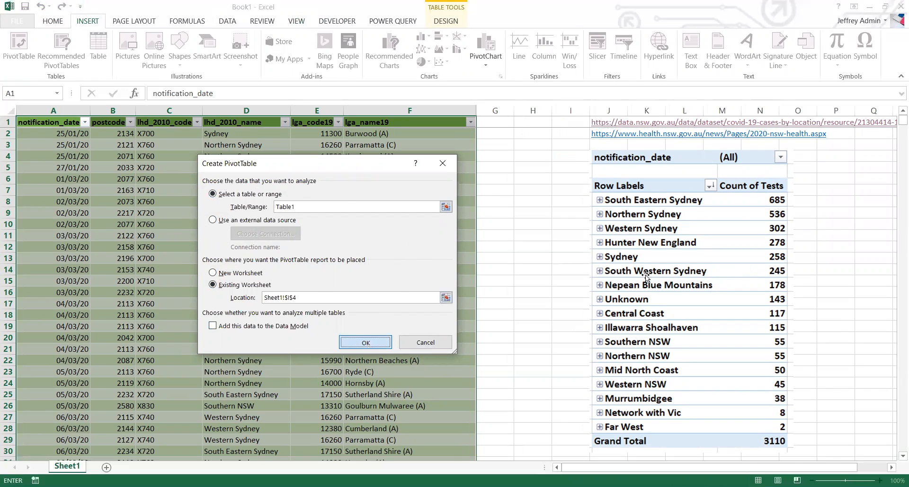
Step: Move the reference picture of the finished summary down the sheet, clear of the empty PivotTable area
scroll(497, 296, "down", 3)
scroll(575, 287, "up", 3)
left_click_drag(651, 150, 614, 463)
scroll(611, 294, "down", 1)
scroll(605, 298, "down", 1)
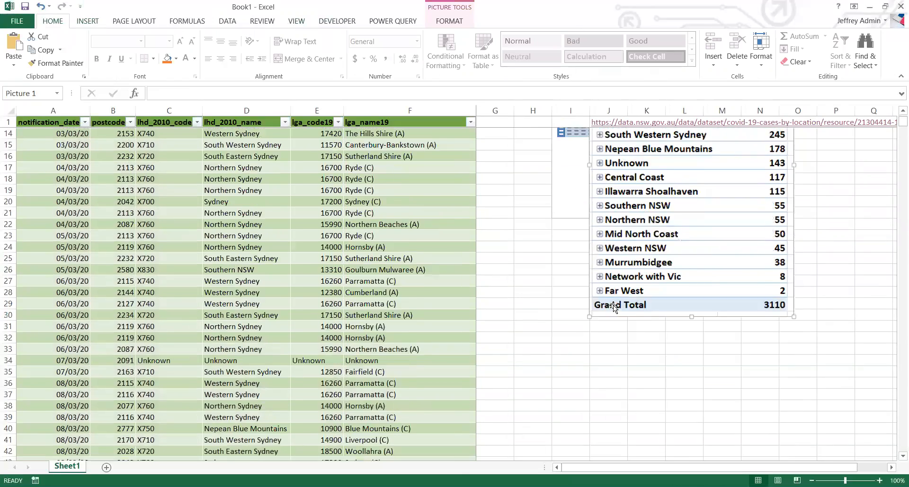
scroll(613, 305, "up", 2)
left_click_drag(694, 158, 695, 467)
left_click_drag(632, 146, 596, 403)
left_click(533, 369)
scroll(534, 369, "down", 3)
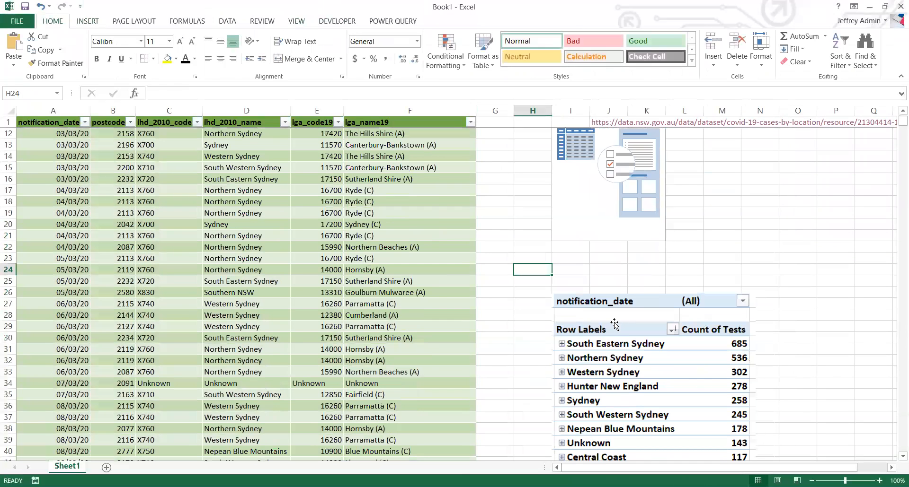
left_click(614, 324)
scroll(652, 353, "up", 4)
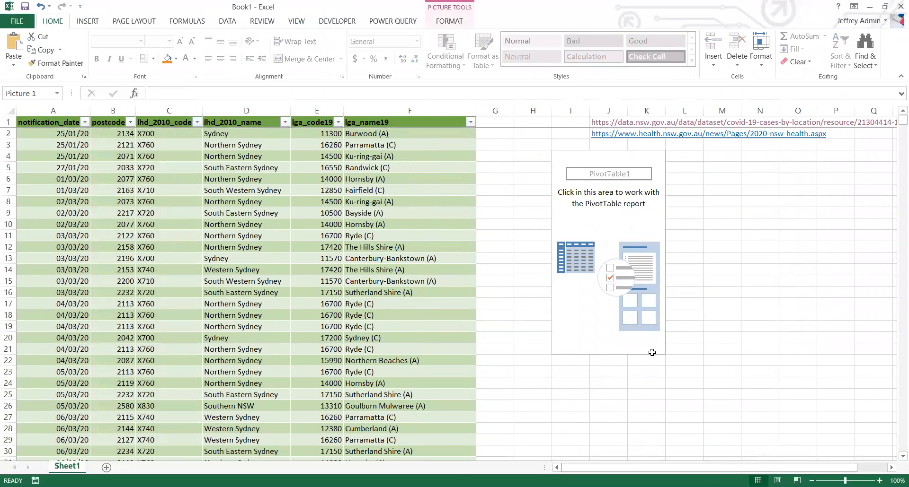
Step: Add lhd_2010_name and lga_name19 as the PivotTable's rows and the count of lga_code19 as its values
left_click(624, 216)
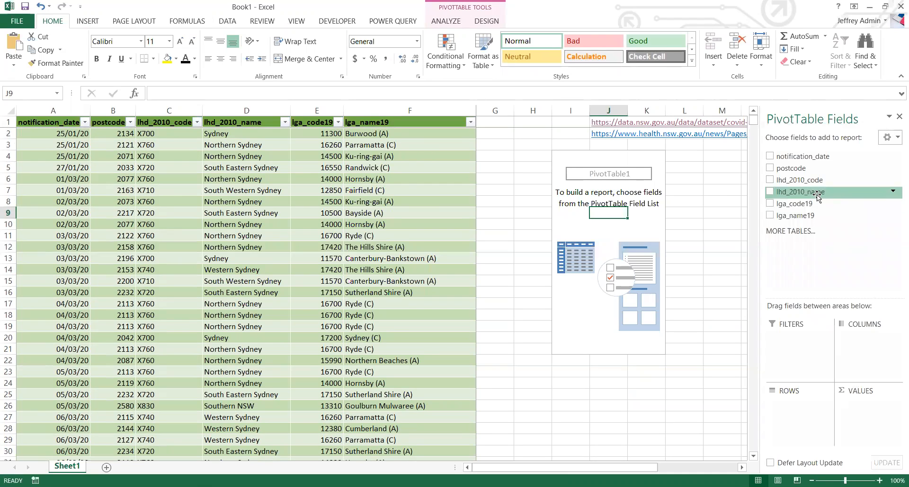
left_click_drag(817, 195, 796, 410)
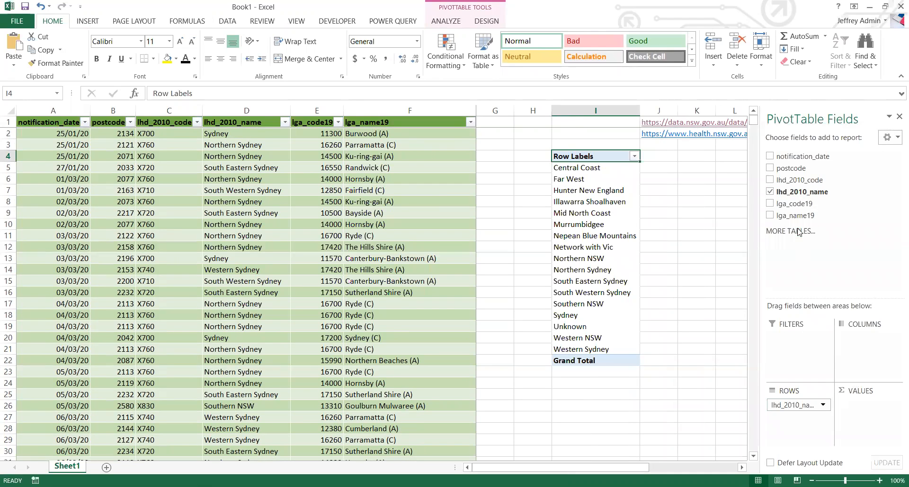
left_click_drag(793, 218, 798, 419)
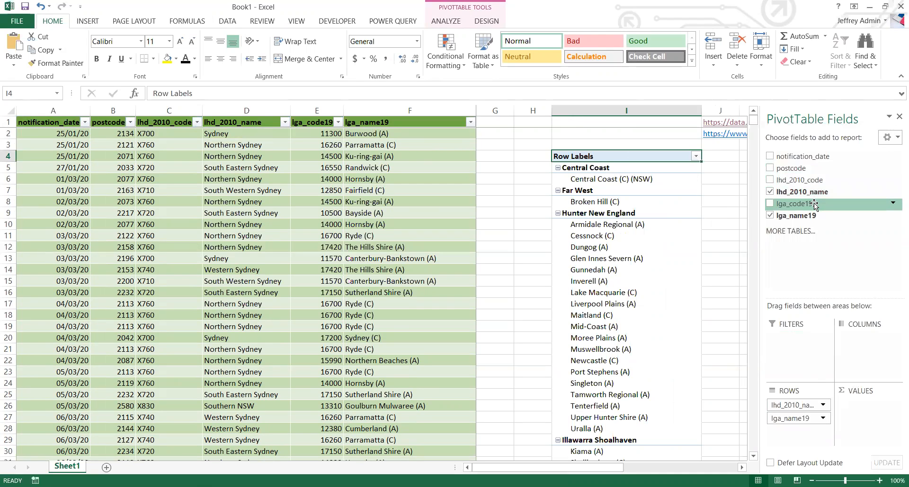
left_click_drag(814, 203, 869, 418)
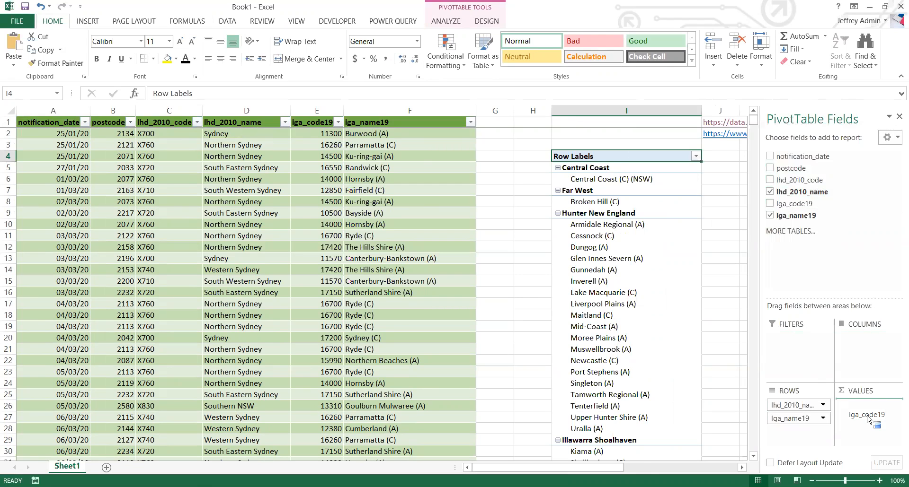
left_click_drag(869, 418, 868, 418)
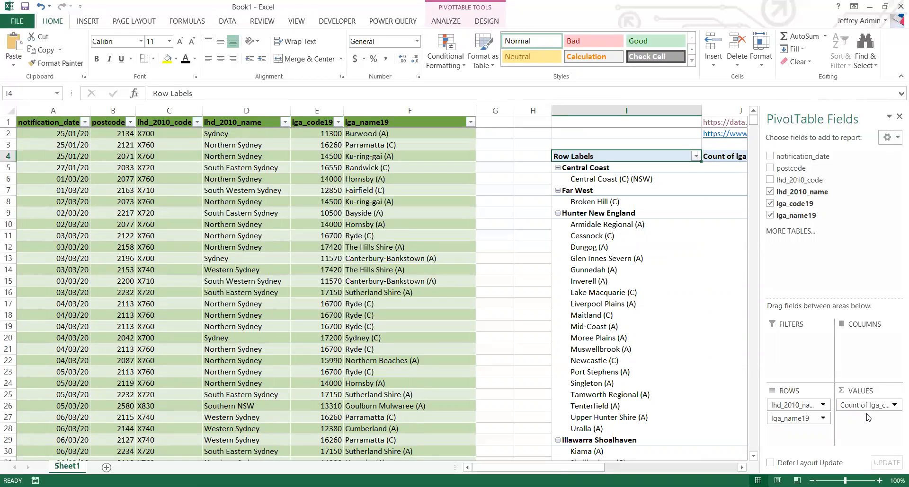
Step: Delete the empty column H between the case table and the PivotTable
left_click(525, 110)
right_click(527, 109)
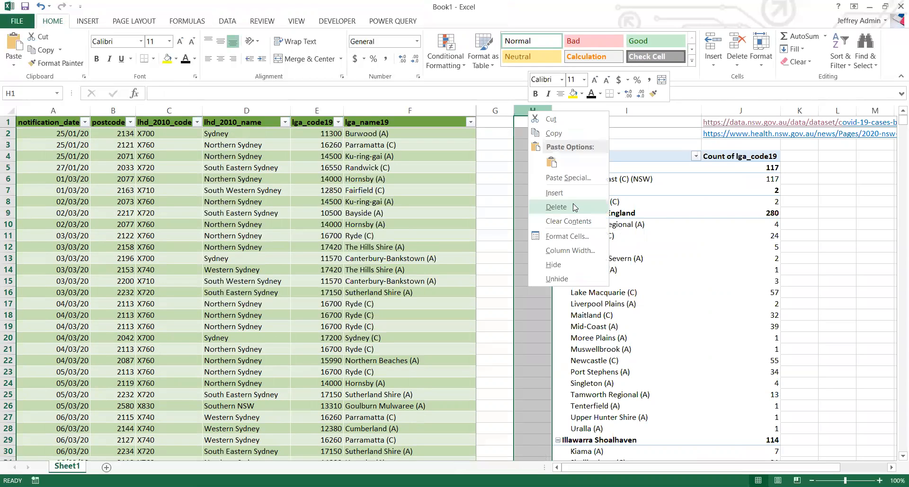
left_click(556, 207)
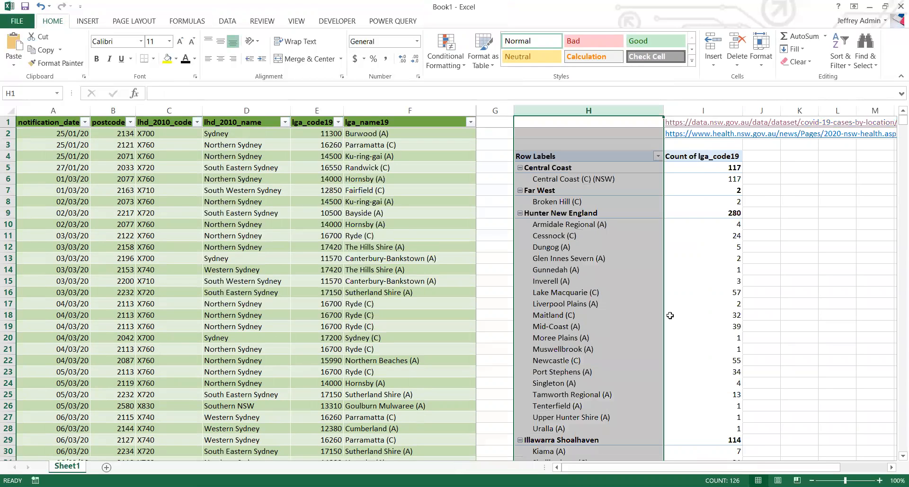
Step: Try collapsing and expanding Central Coast, and collapse the entire field in the PivotTable to the health district level
left_click(561, 179)
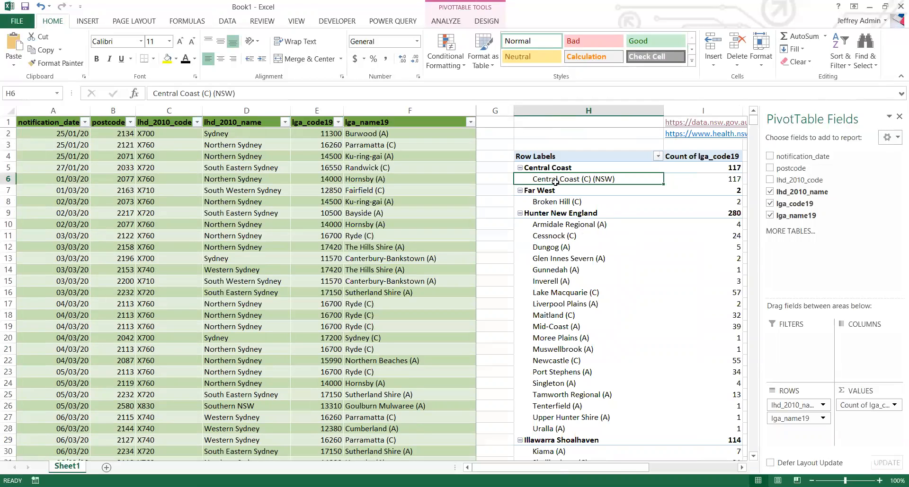
left_click(519, 168)
left_click(519, 168)
left_click(567, 180)
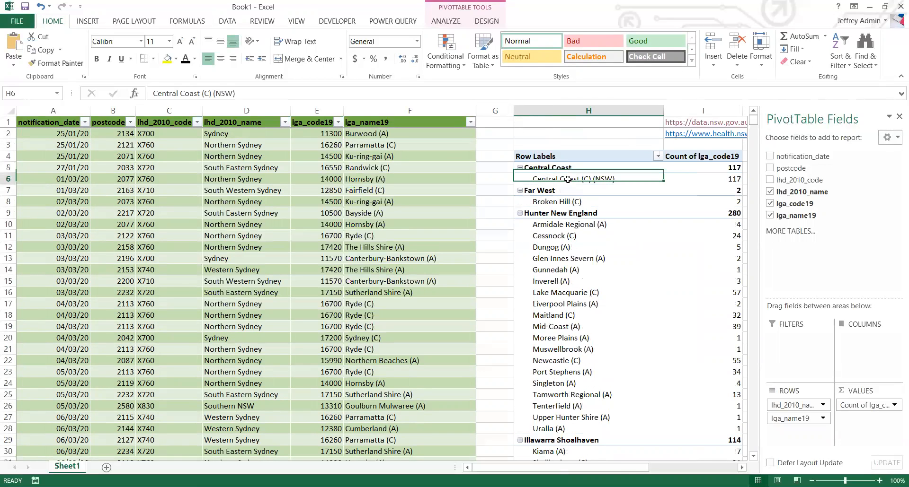
right_click(567, 180)
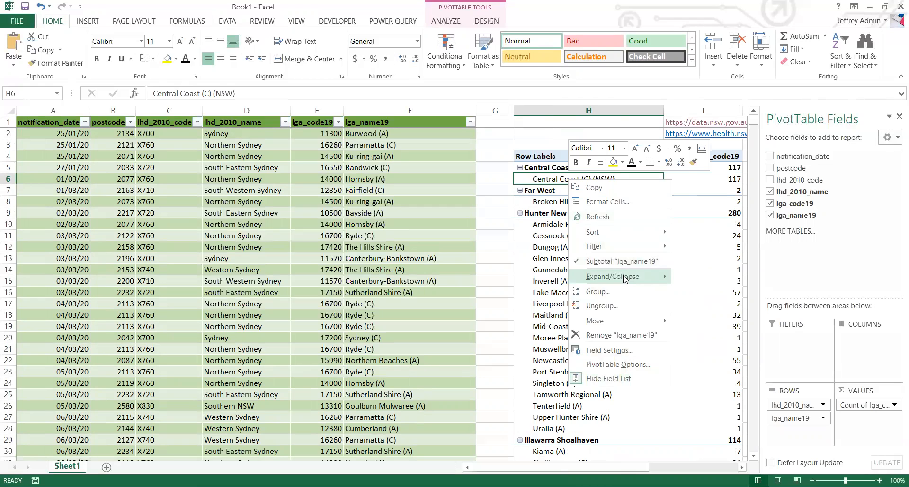
mouse_move(625, 278)
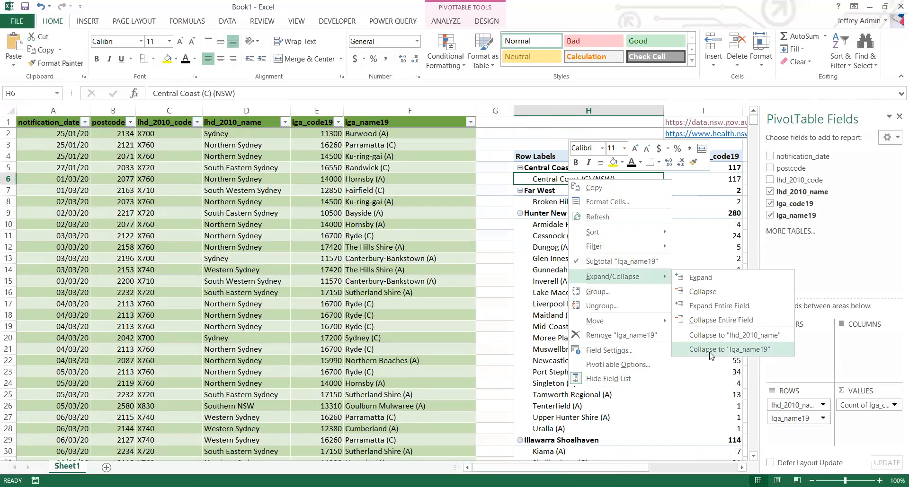
left_click(703, 321)
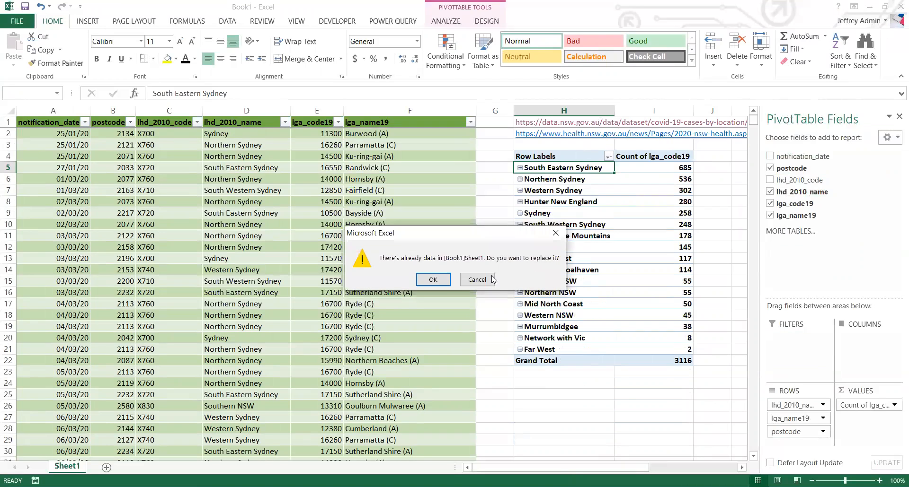
Step: Move the PivotTable down to start at H5 and add notification_date as its report filter
left_click(492, 280)
left_click_drag(521, 157, 646, 378)
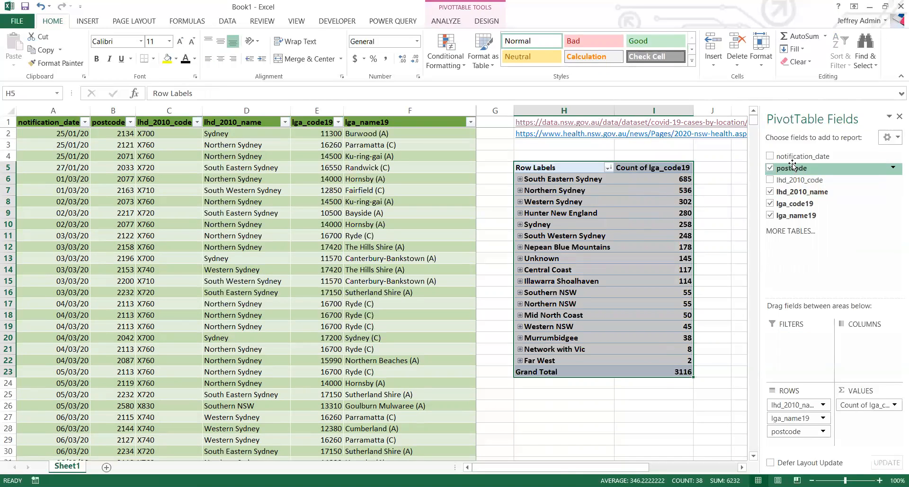
left_click_drag(793, 159, 796, 340)
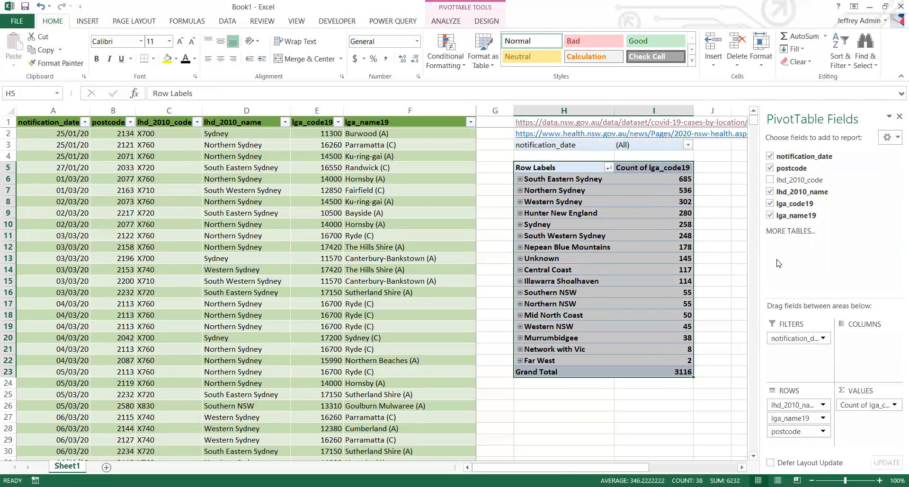
Step: Move the whole PivotTable down so its report filter sits at H5, and make the notification_date filter cells H5:I5 bold
left_click_drag(607, 143, 653, 395)
left_click(603, 168)
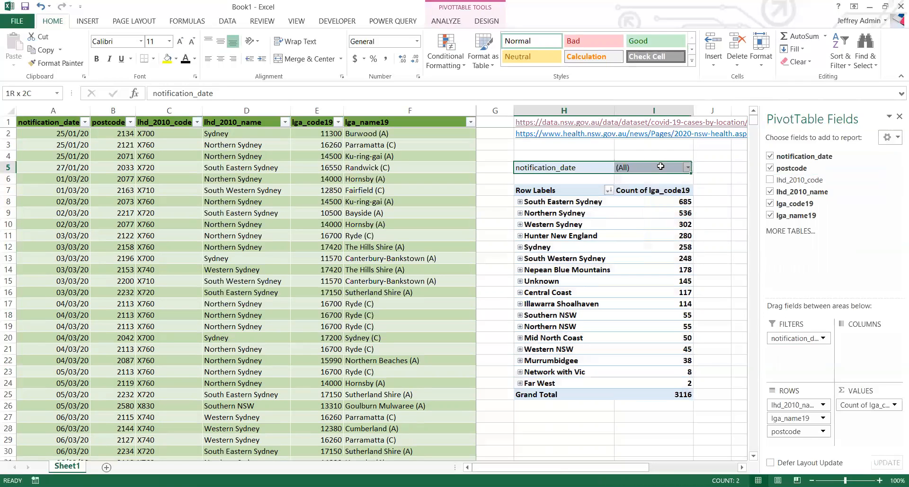
left_click(97, 59)
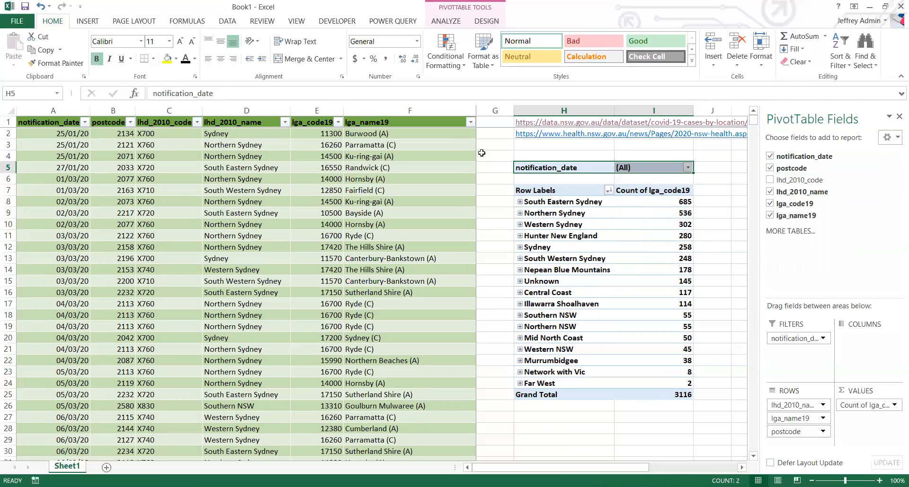
Step: Expand South Eastern Sydney in the PivotTable and collapse the entire council area field so its postcodes are hidden
left_click(522, 207)
left_click(520, 203)
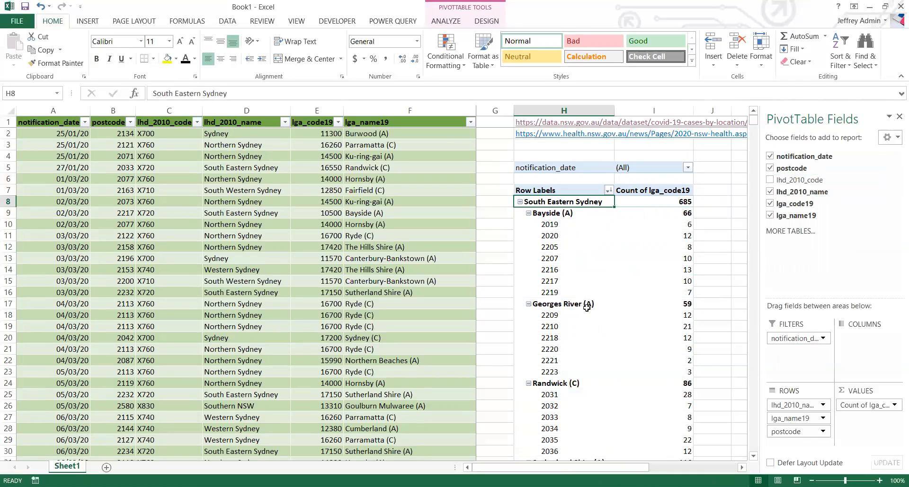
right_click(552, 225)
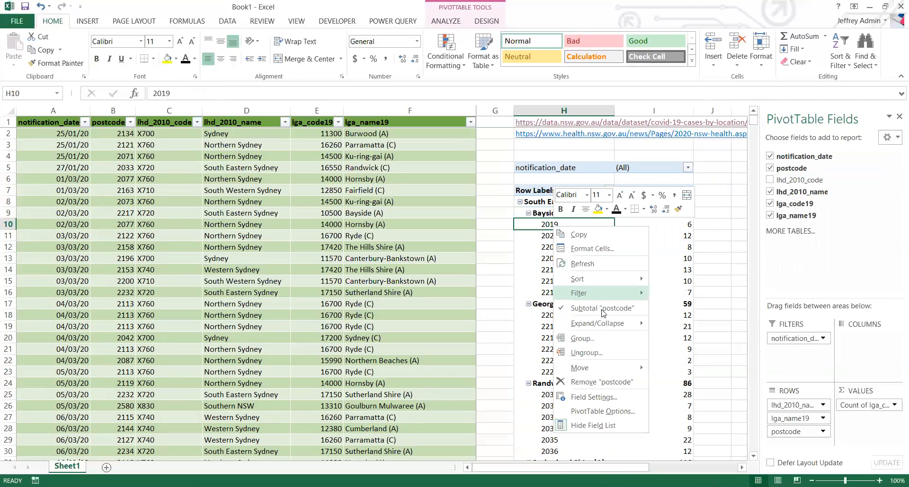
mouse_move(597, 324)
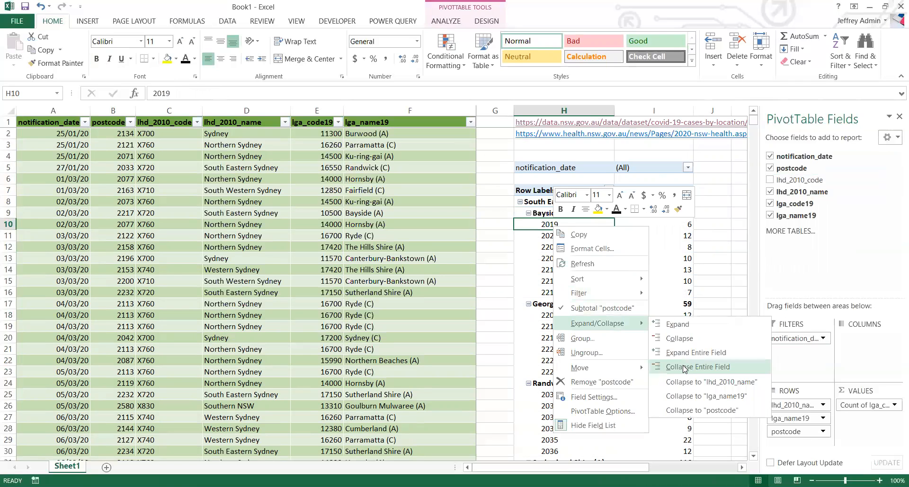
left_click(684, 368)
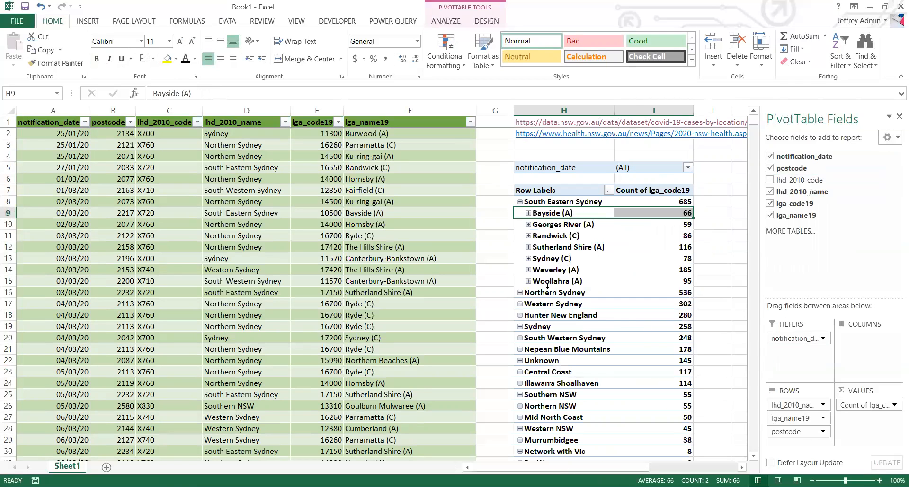
Step: Expand Waverley (A) to examine the count for postcode 2026, and collapse Waverley (A) and South Eastern Sydney again
left_click(528, 271)
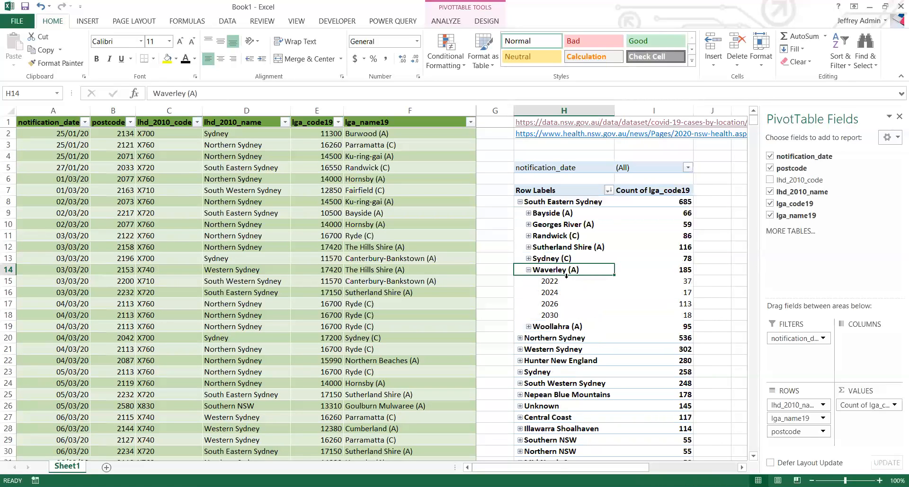
left_click(677, 304)
left_click(589, 303, "shift")
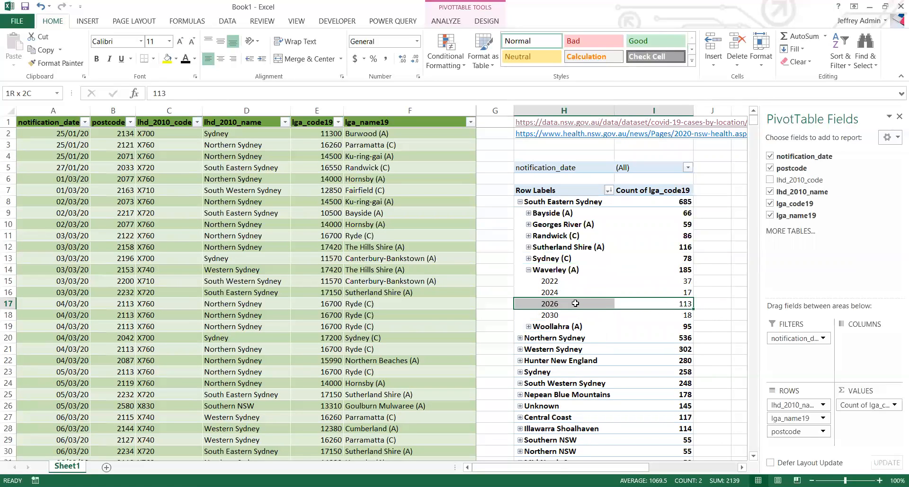
left_click(528, 270)
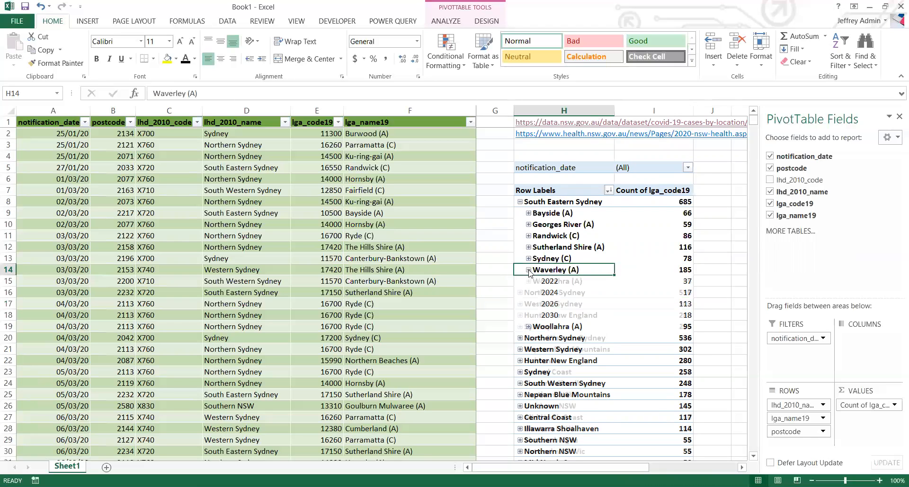
left_click(520, 202)
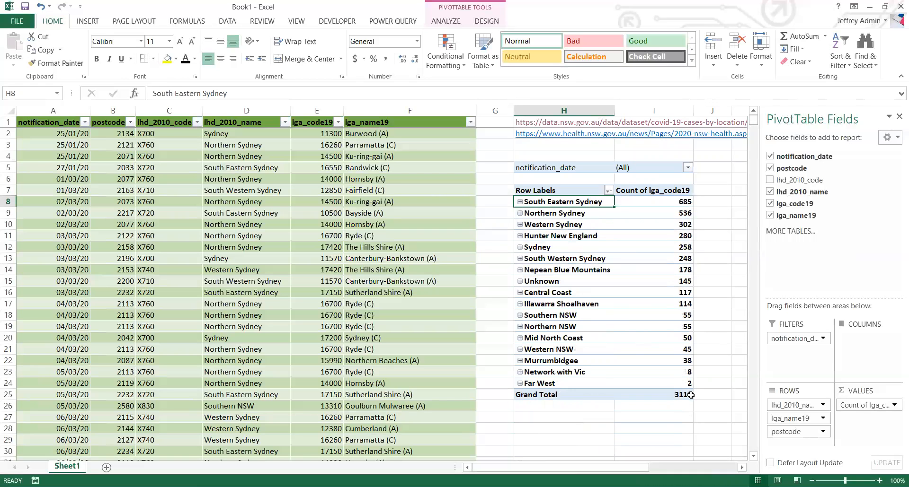
Step: Extract the detail records behind the South Eastern Sydney count to a new sheet and examine them down to the last row
double_click(671, 200)
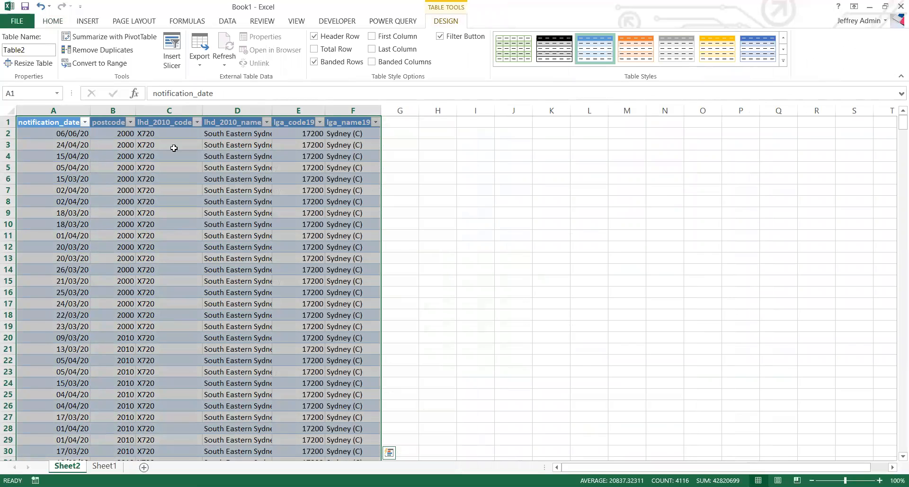
left_click_drag(902, 124, 903, 444)
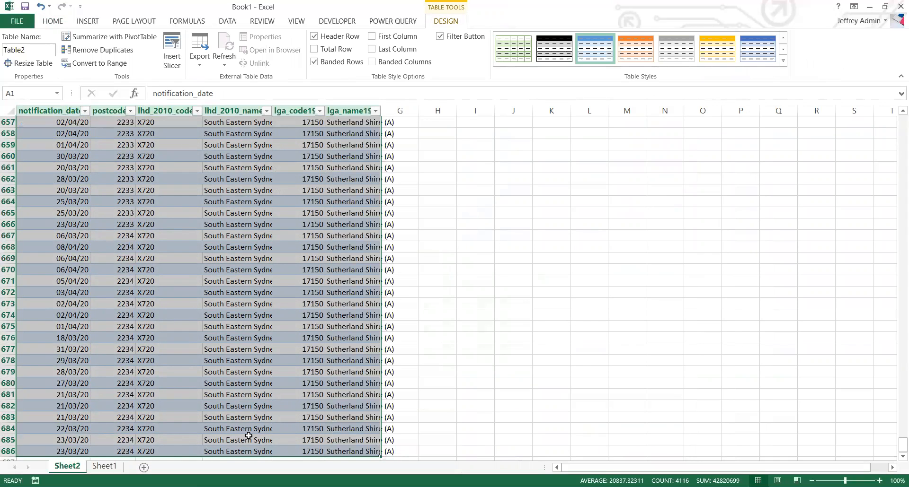
left_click(329, 432)
left_click_drag(348, 330, 389, 396)
left_click(295, 336)
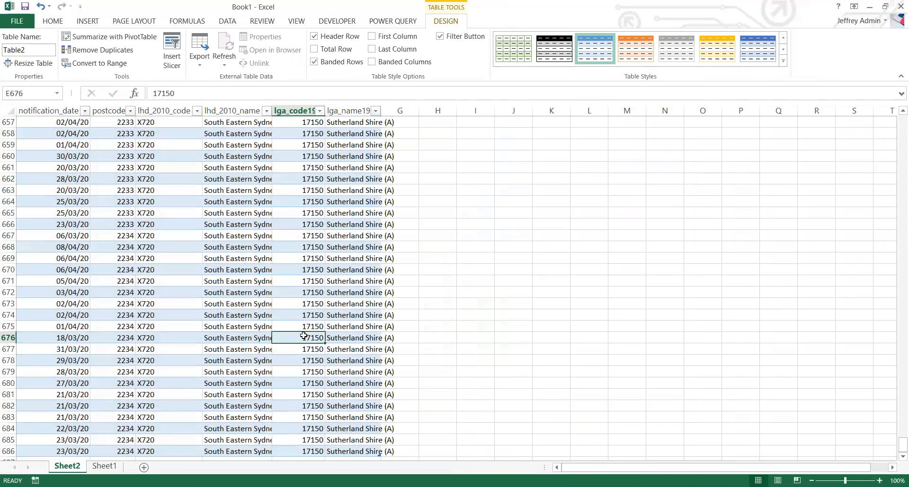
Step: Move the lga_code19 value in E676 out of the detail table to J676
left_click_drag(308, 344, 511, 340)
left_click_drag(82, 281, 315, 371)
left_click(319, 373)
left_click_drag(267, 273, 230, 297)
left_click(229, 294)
left_click_drag(155, 244, 332, 338)
left_click(332, 337)
left_click_drag(345, 395, 310, 374)
left_click(245, 339)
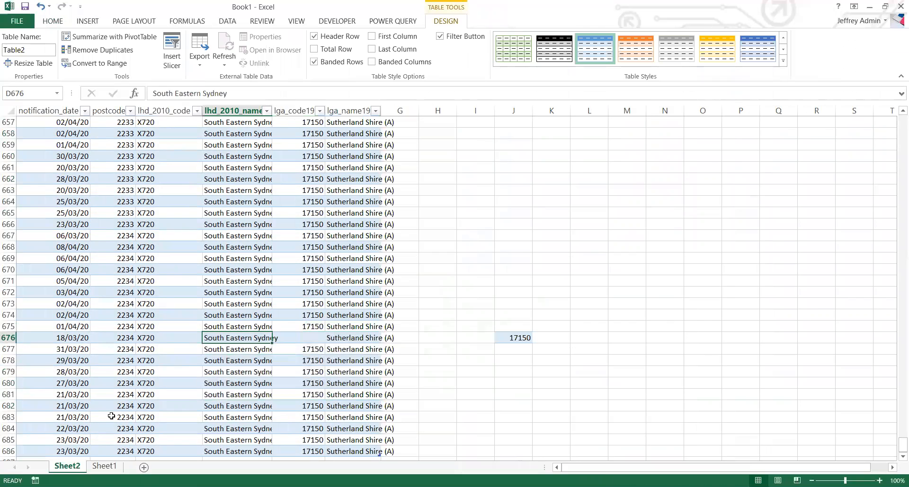
Step: Delete the detail sheet Sheet2 from the workbook
right_click(69, 470)
left_click(97, 346)
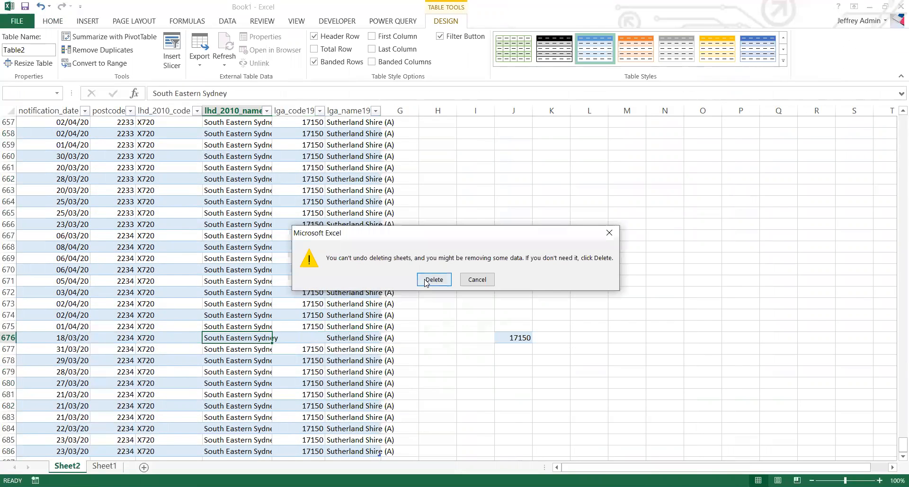
left_click(425, 280)
Step: Extract the detail records behind the PivotTable's Grand Total to a new sheet and examine them down to the last row
left_click(673, 395)
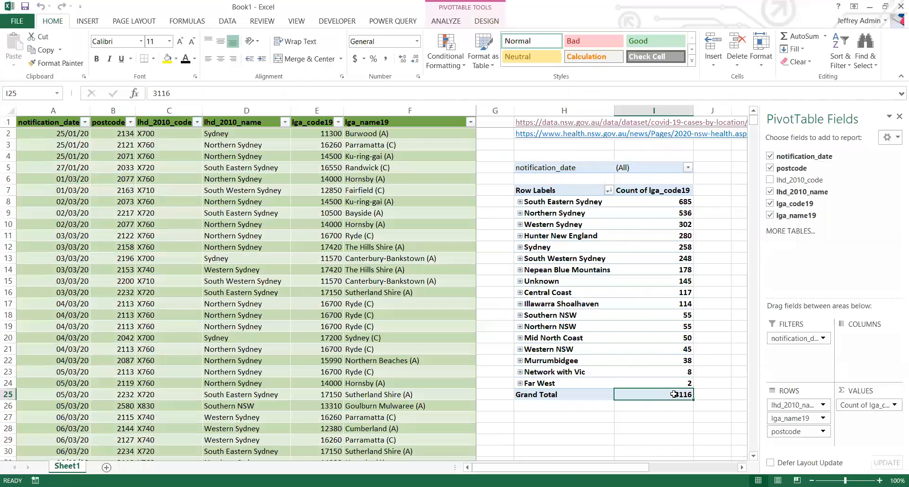
double_click(673, 394)
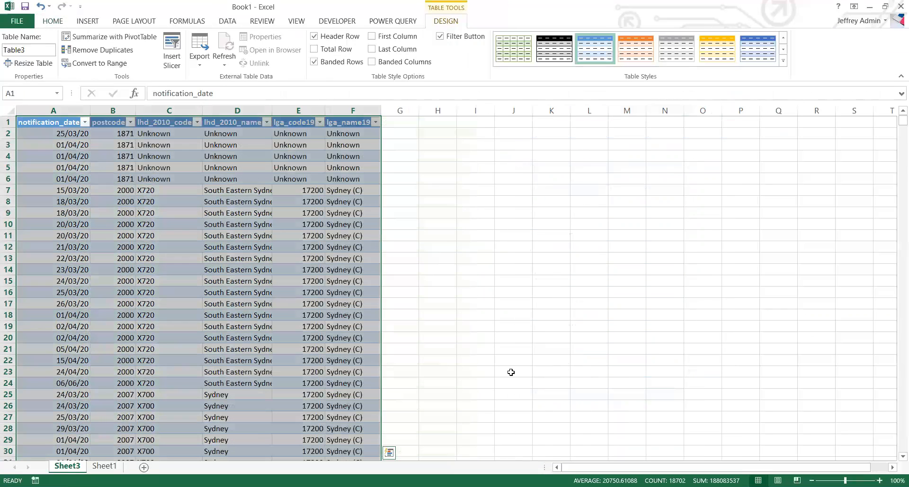
left_click_drag(903, 120, 902, 450)
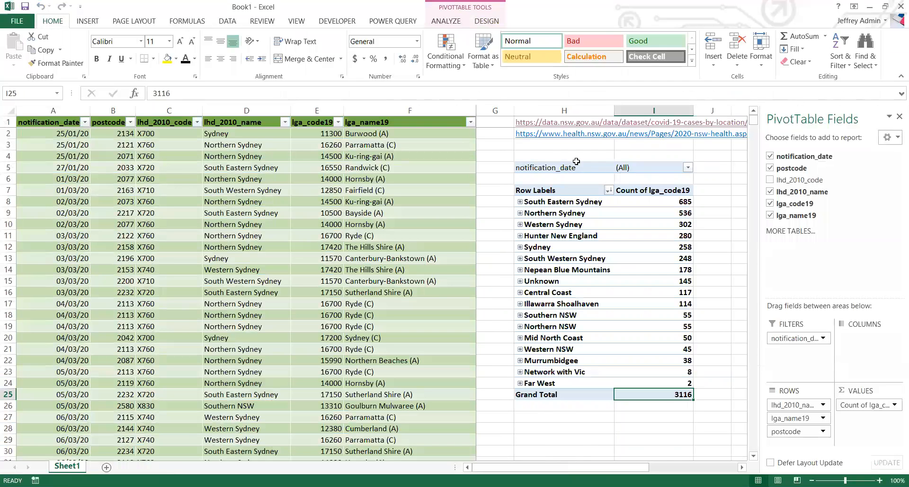
Step: Make the filter cells H5:I5 bold, allow multiple items in the notification_date filter and deselect all dates
left_click(582, 167)
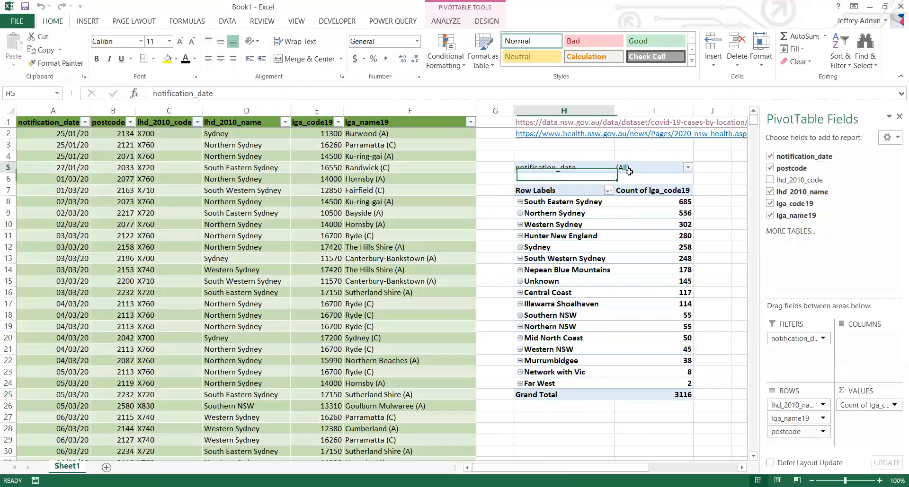
left_click(97, 58)
left_click(687, 168)
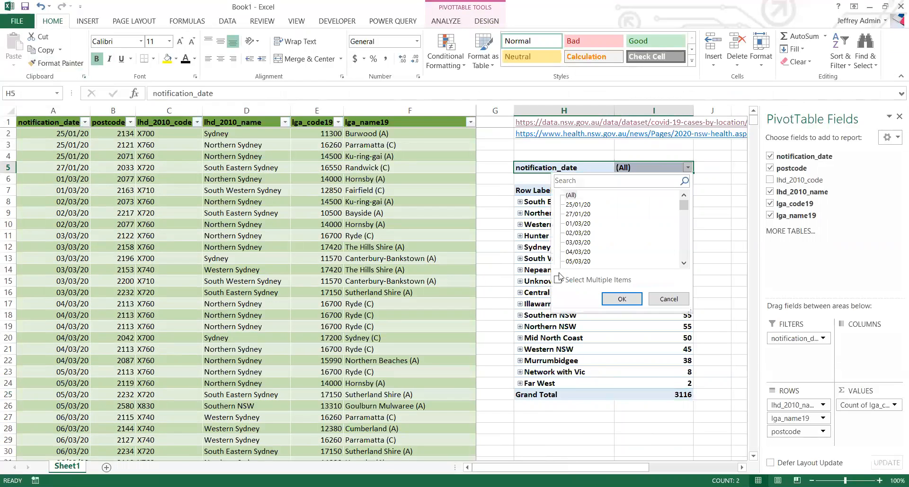
left_click(559, 280)
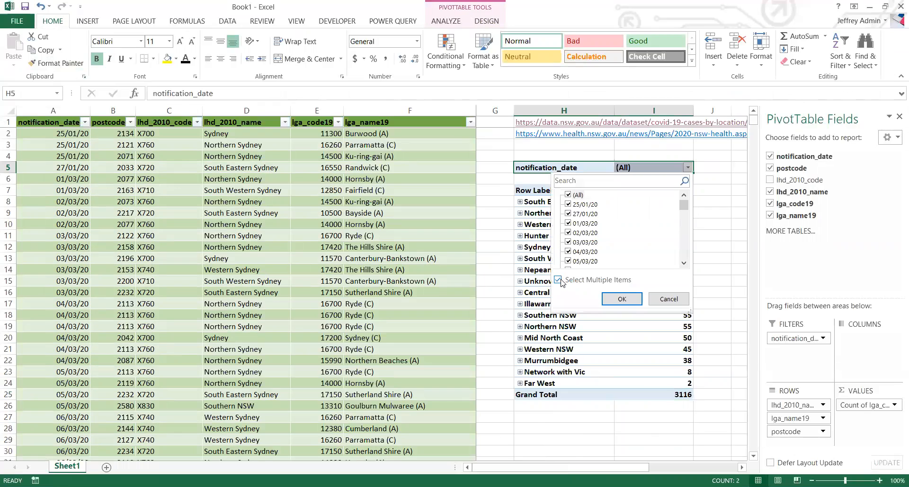
left_click(569, 197)
left_click_drag(684, 206, 685, 280)
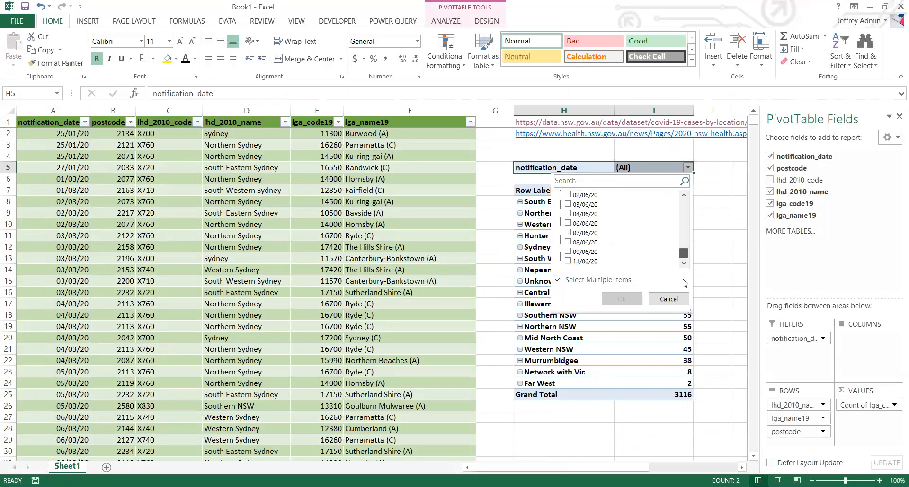
Step: Filter the PivotTable to the listed notification dates from 03/06/20 through 11/06/20
left_click(568, 251)
left_click(568, 261)
left_click(568, 241)
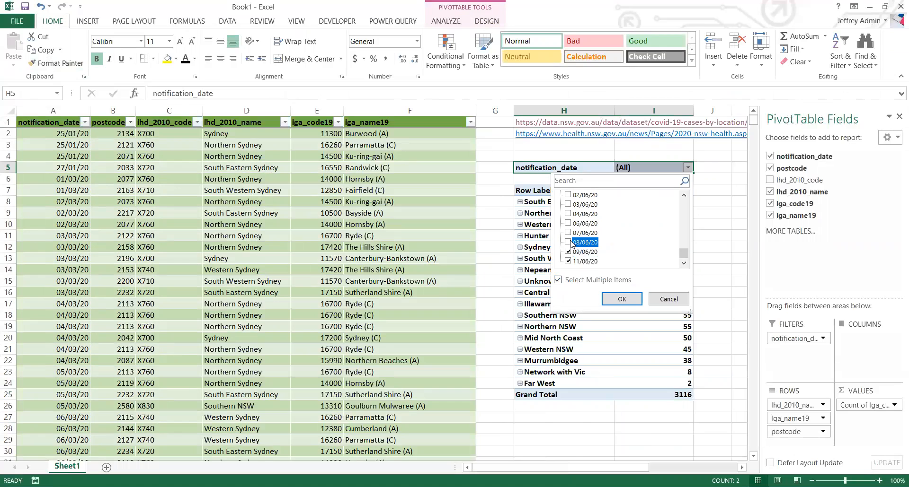
left_click(567, 232)
left_click(568, 213)
left_click(568, 223)
left_click(568, 204)
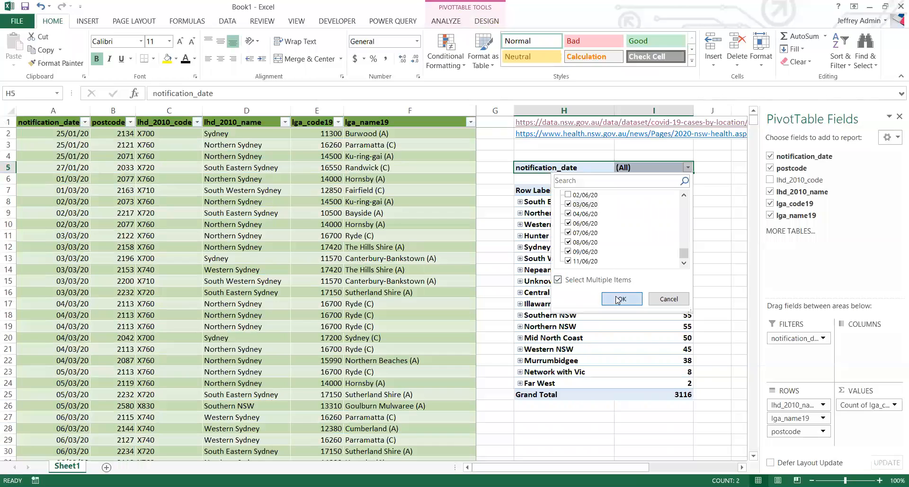
left_click(621, 299)
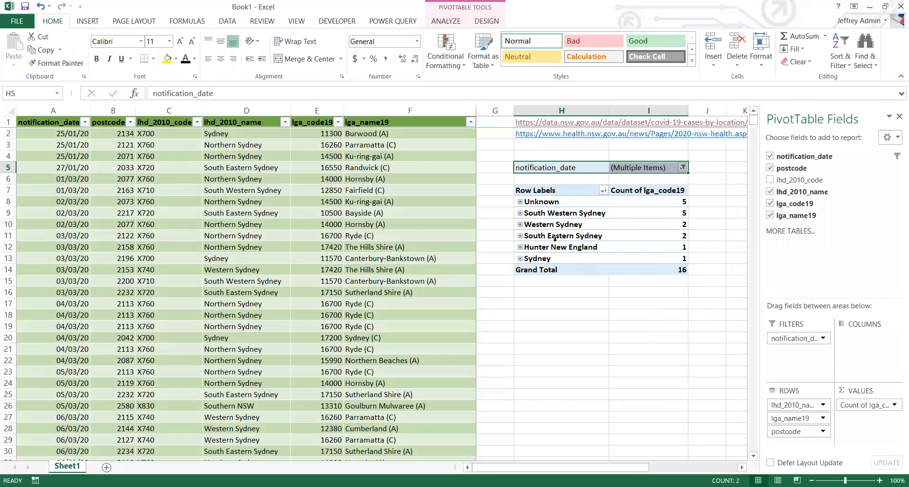
Step: Expand South Western Sydney and Campbelltown (C) (NSW) to examine their filtered counts, and collapse both again
left_click(520, 214)
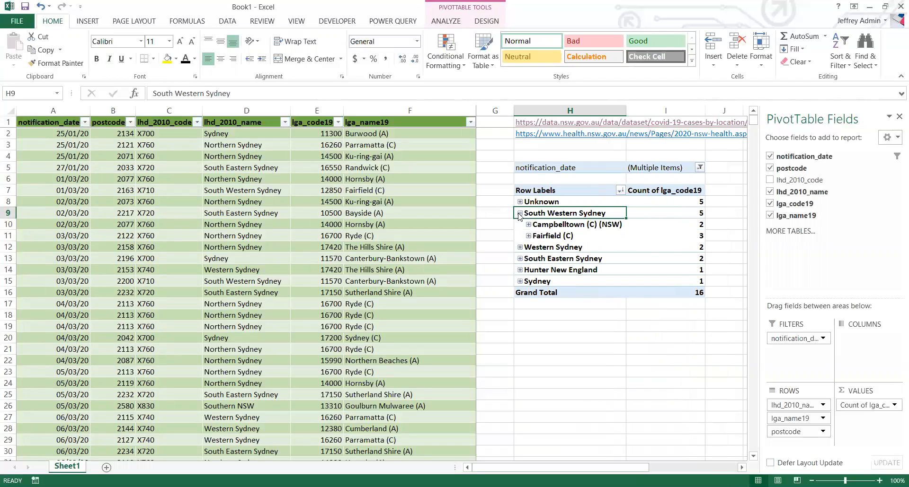
left_click(528, 225)
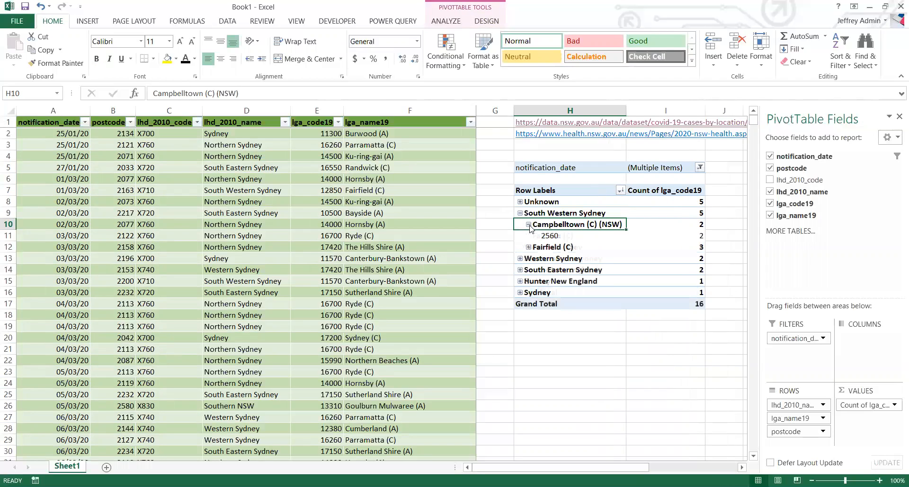
left_click(528, 225)
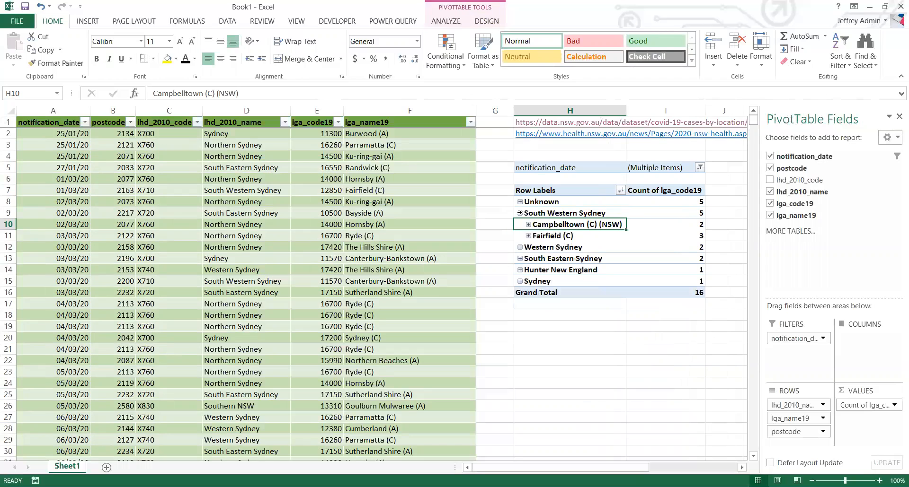
left_click(520, 214)
Step: Make the filter cells H5:I5 bold and reset the notification_date filter to all dates
left_click_drag(601, 168, 614, 169)
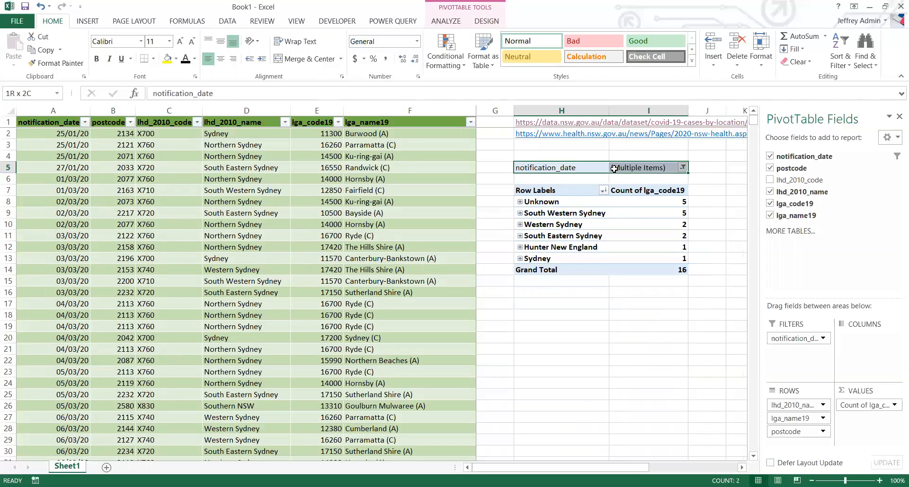
left_click(96, 58)
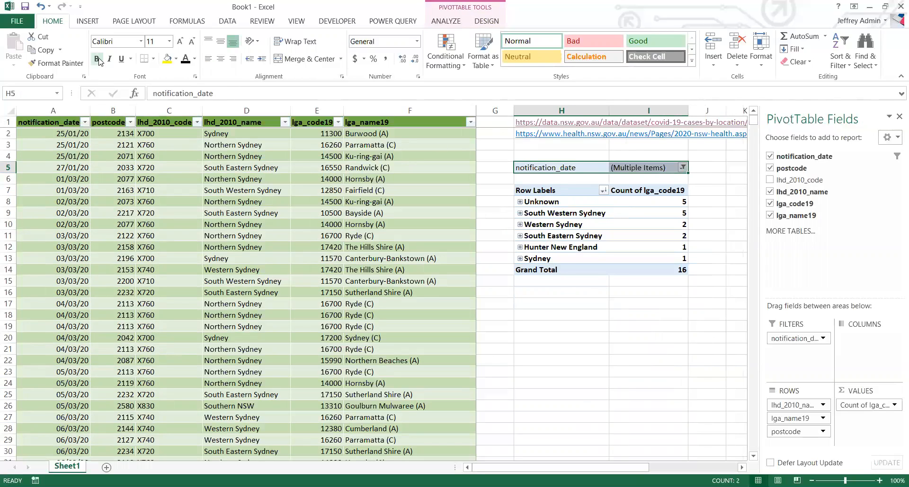
left_click(683, 167)
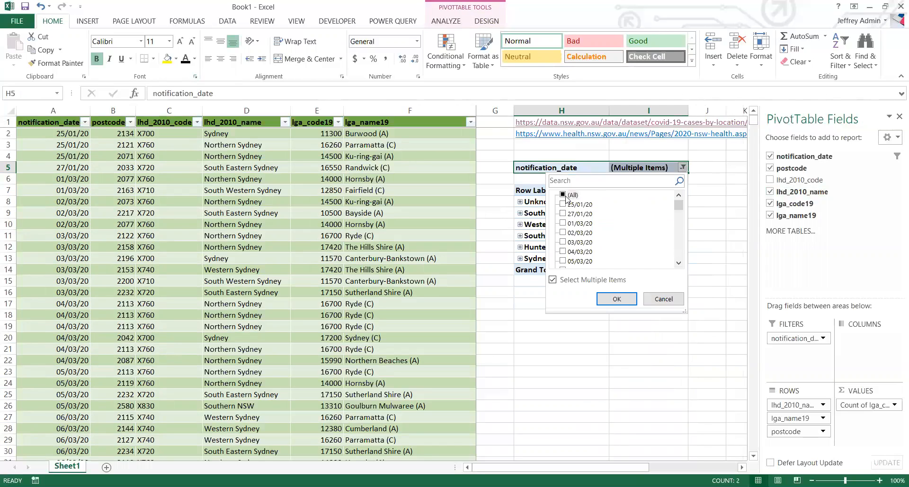
left_click(617, 300)
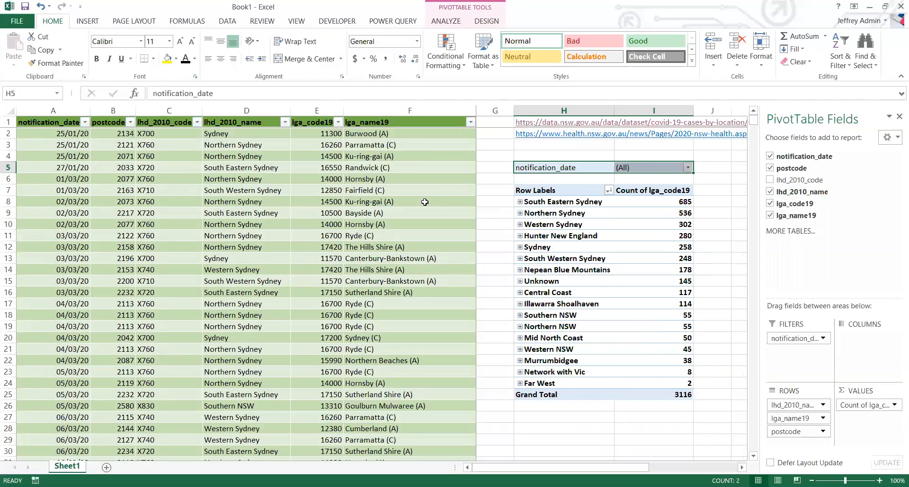
Step: Try deleting the empty column G between the case table and the PivotTable, and undo the deletion
left_click(437, 188)
left_click(487, 108)
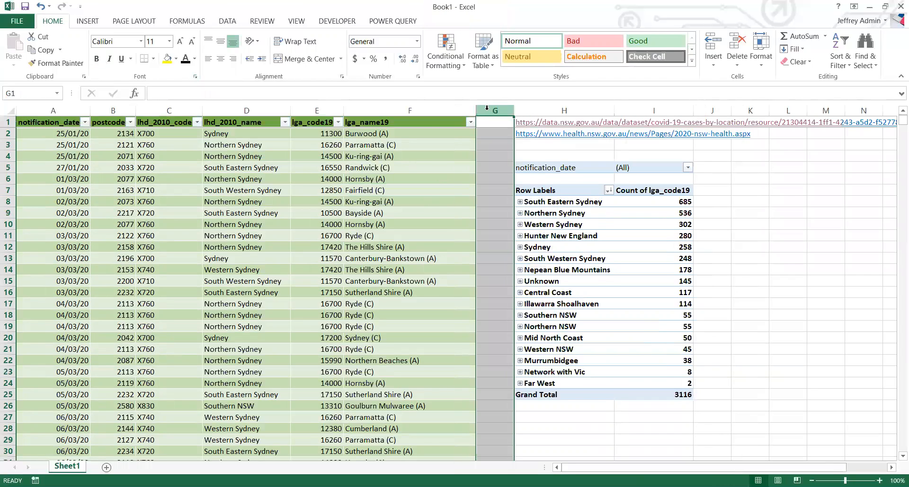
right_click(486, 108)
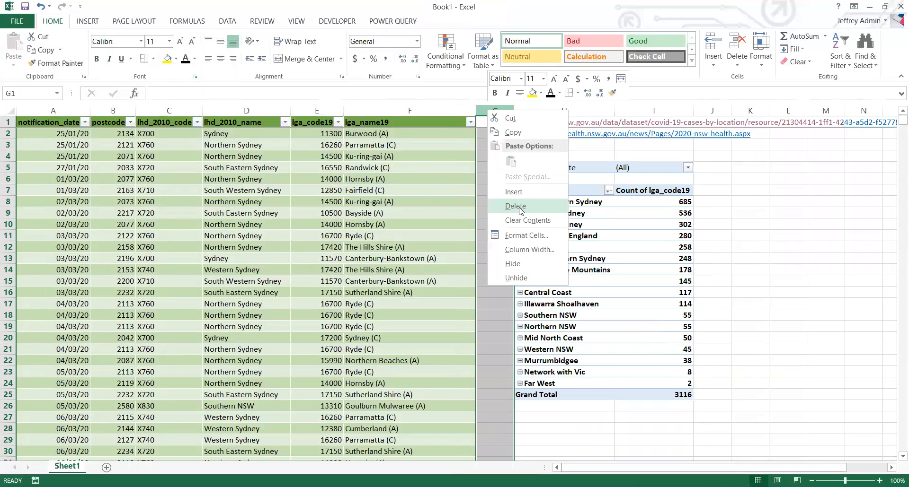
key("Return")
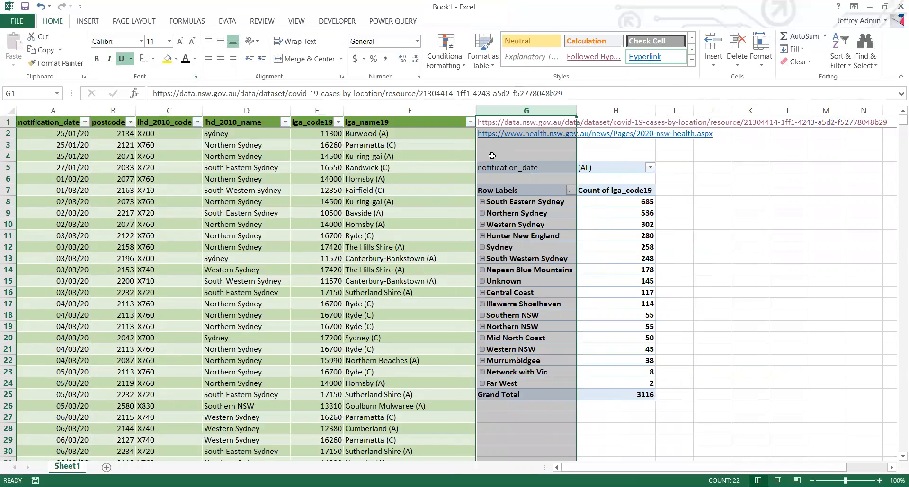
key("ctrl+z")
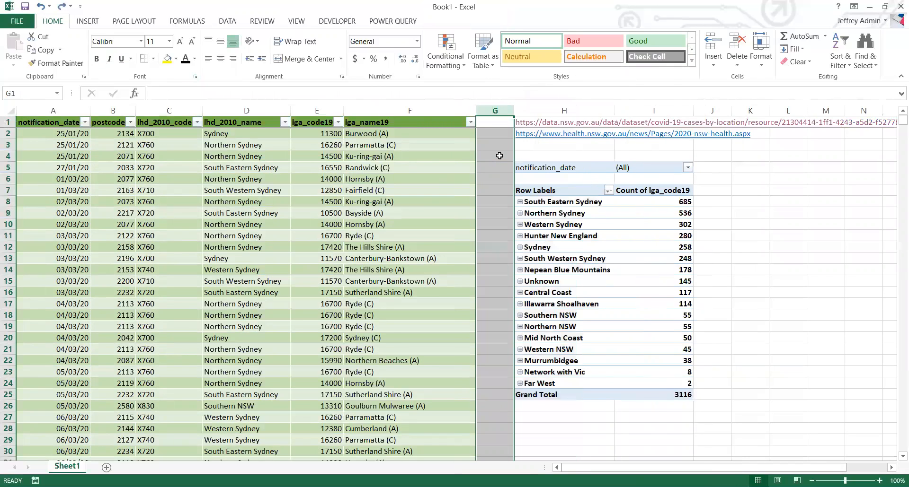
Step: Insert a new column at G between the case table and the PivotTable
right_click(495, 110)
left_click(523, 195)
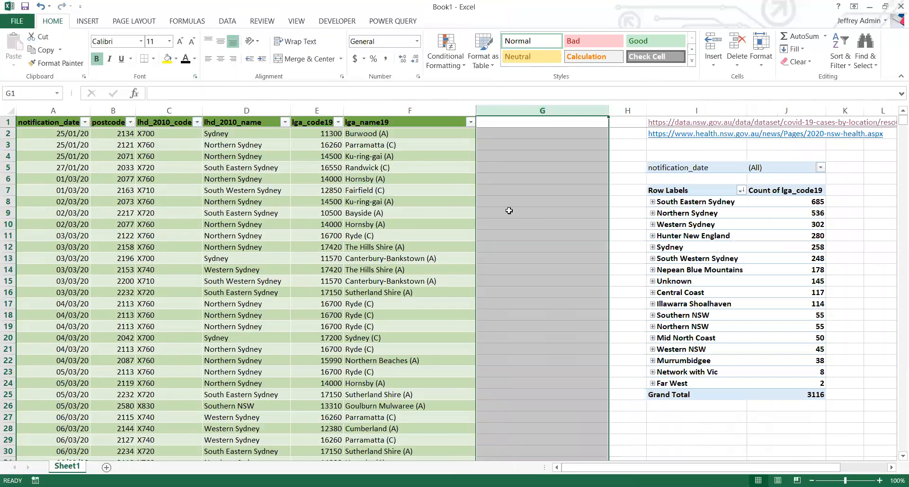
Step: Add a new table column headed Tests in G1 and fit column G's width to its content
left_click(505, 125)
type("Tests")
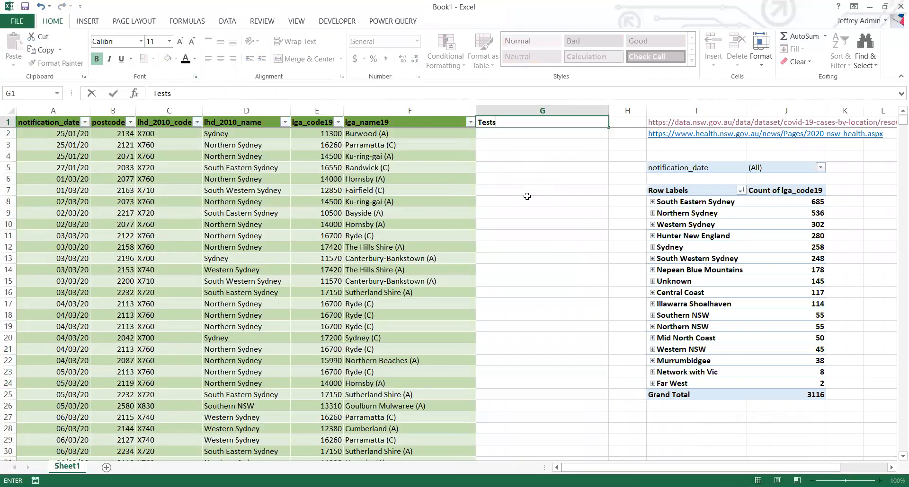
key("Return")
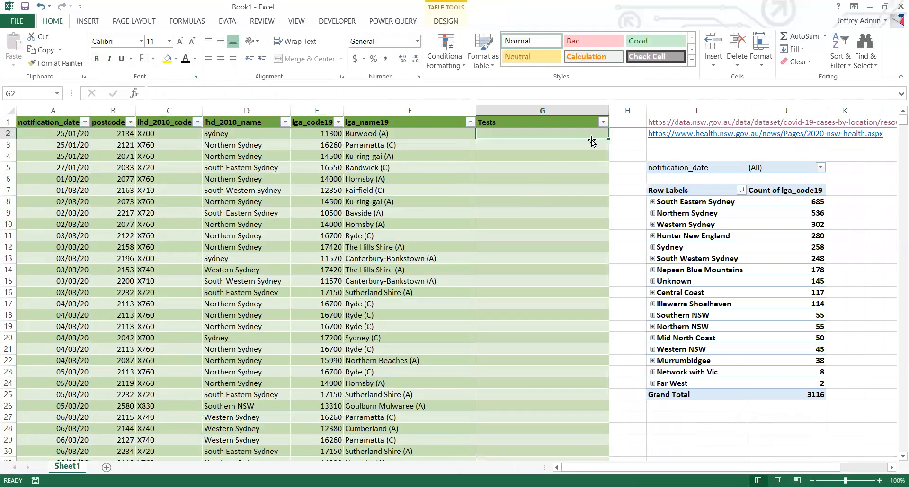
double_click(609, 110)
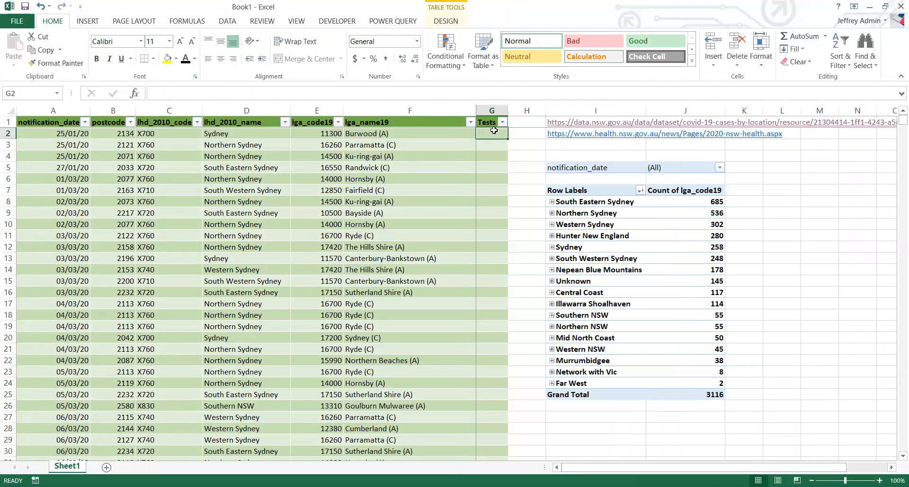
Step: Enter 100 in G2 and fill it down the whole Tests column
type("1")
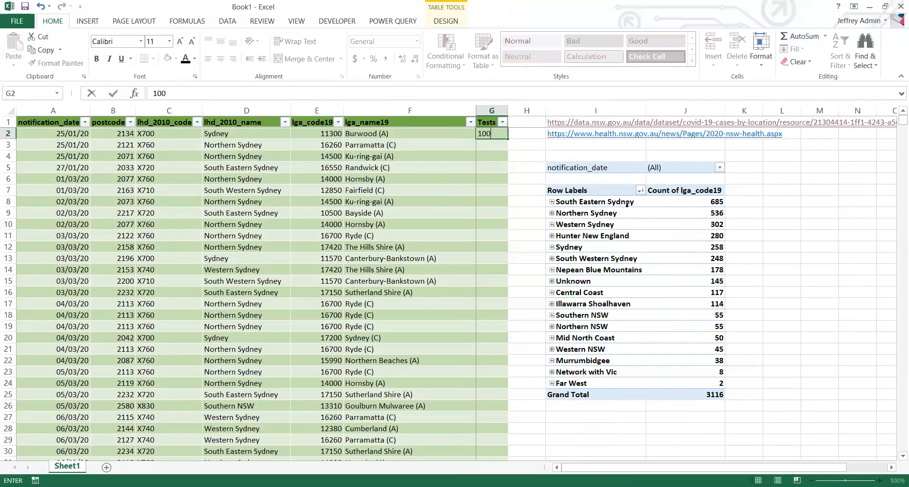
type("00")
key("Return")
left_click(499, 134)
double_click(507, 138)
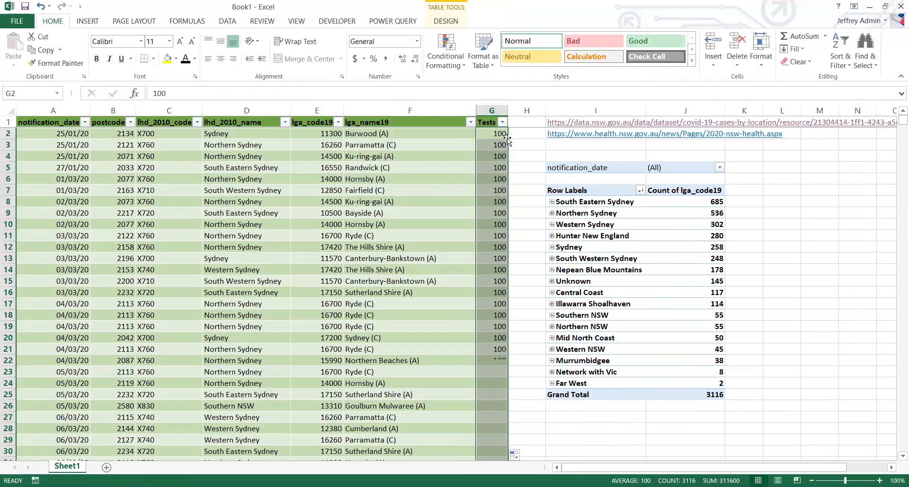
left_click(523, 135)
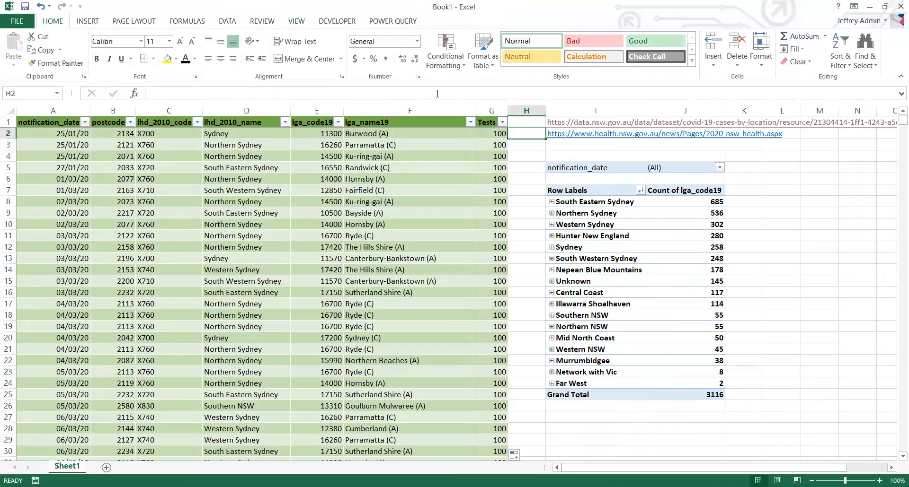
left_click(296, 21)
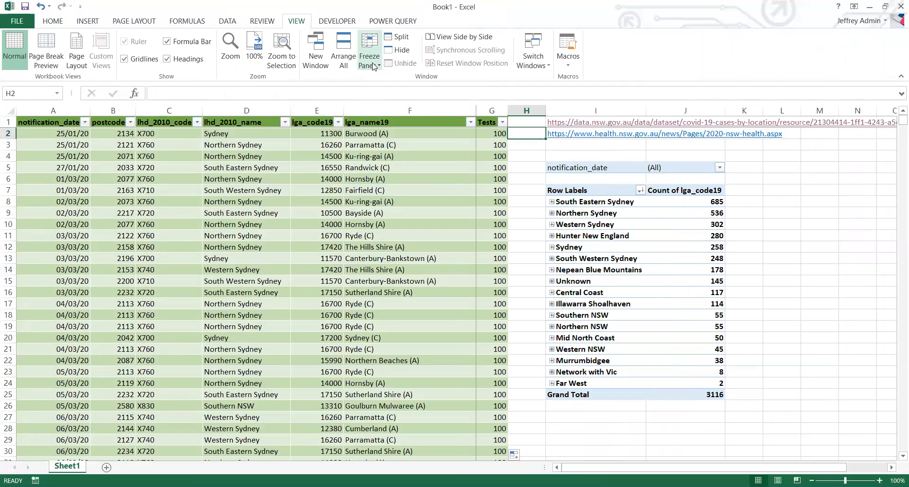
Step: Try adding a record dated 12/06 directly below the last row of the case table, and undo the entry
scroll(499, 290, "down", 18)
left_click(500, 291)
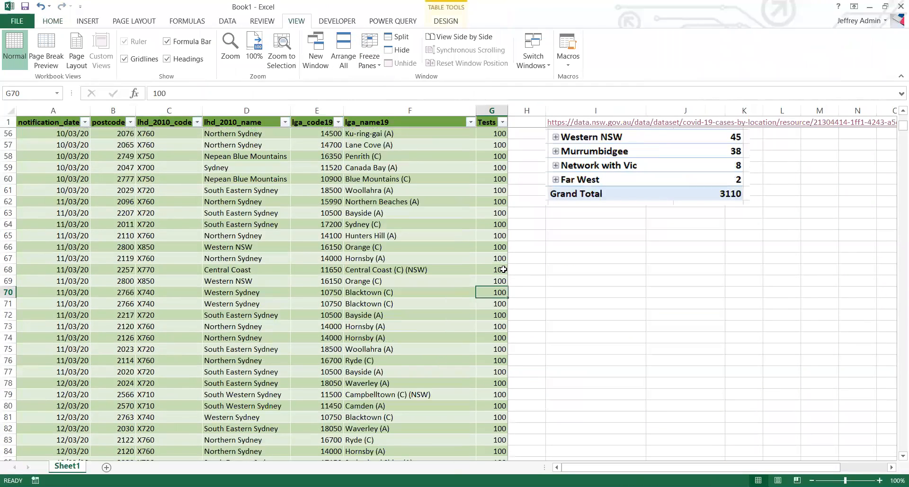
key("ctrl+shift+Down")
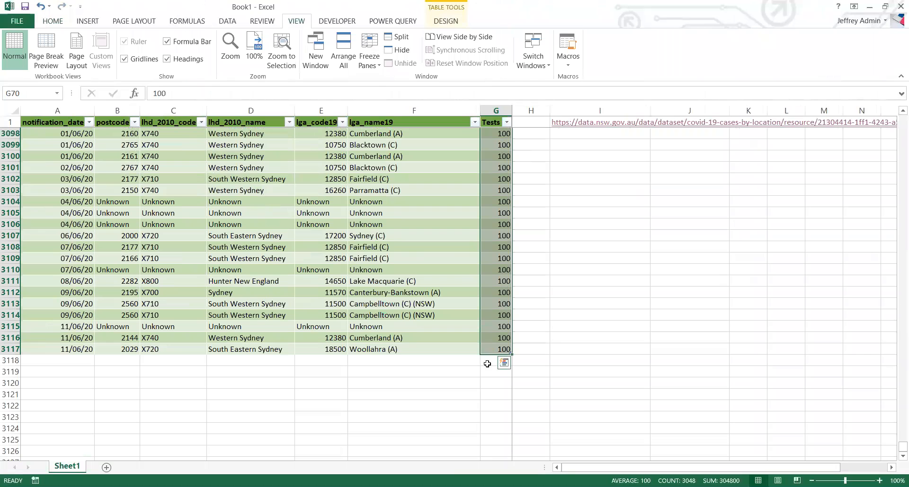
scroll(483, 346, "up", 2)
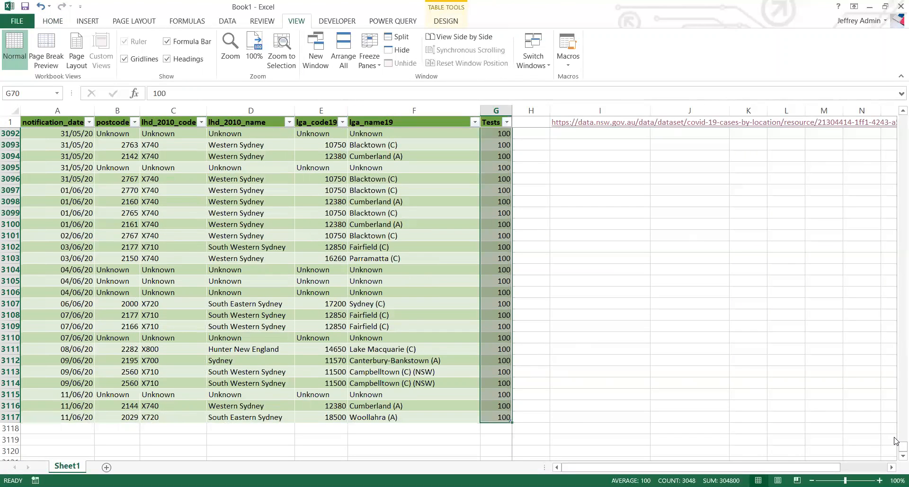
left_click(32, 429)
type("12/06")
key("Return")
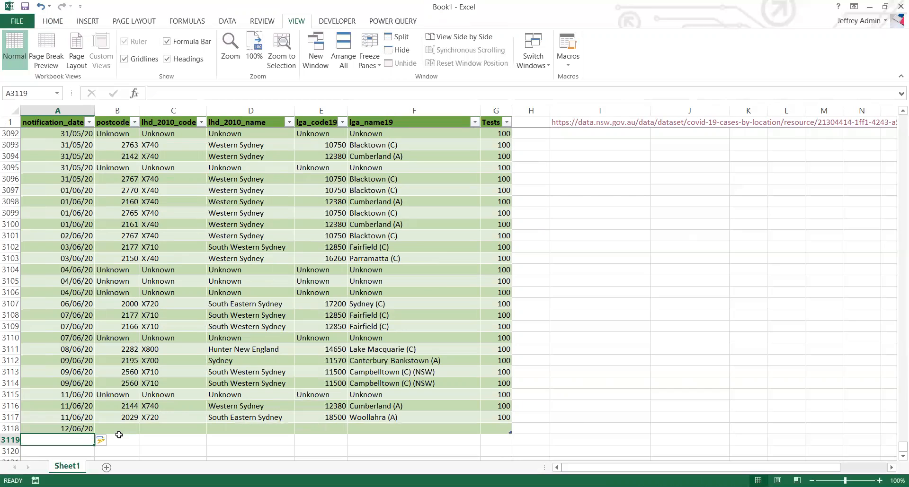
left_click(76, 428)
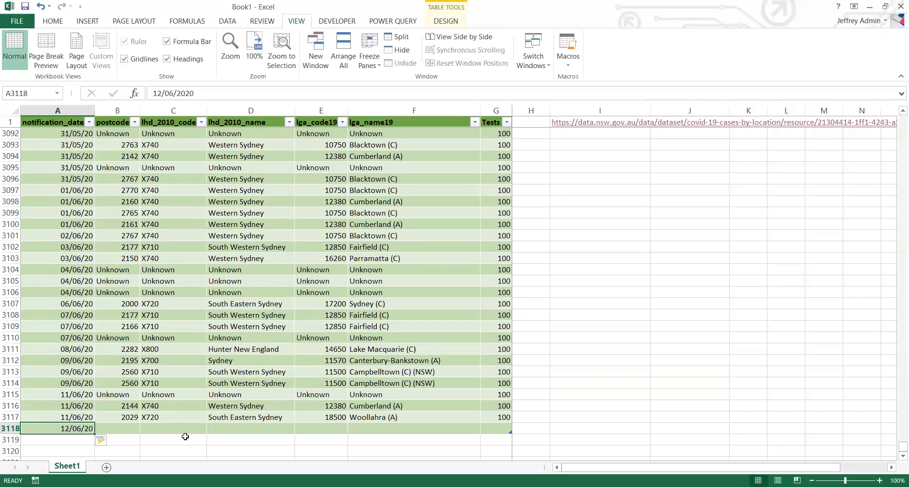
key("ctrl+z")
key("ctrl+z")
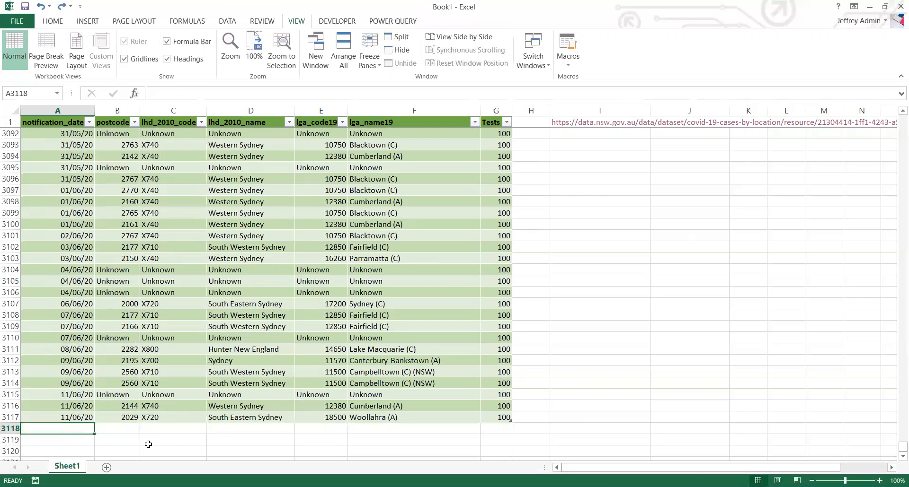
Step: Refresh the PivotTable so its field list picks up the new Tests column
left_click(377, 414)
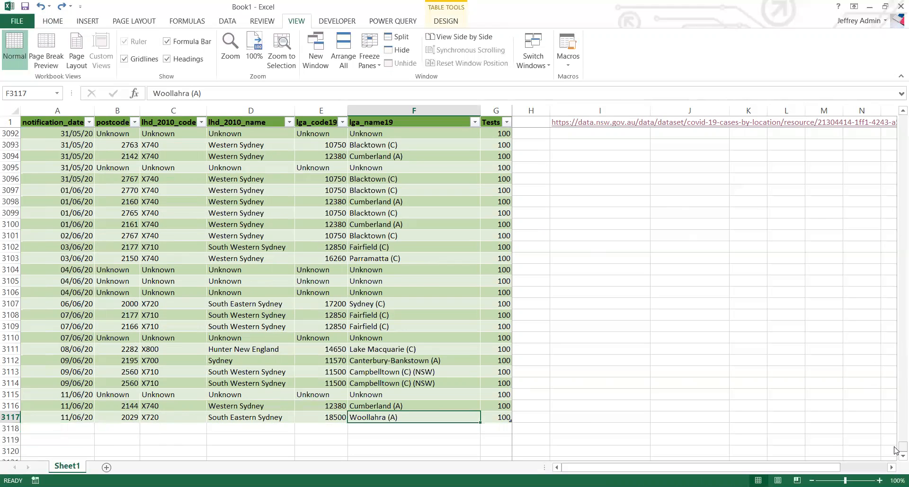
left_click_drag(894, 449, 902, 122)
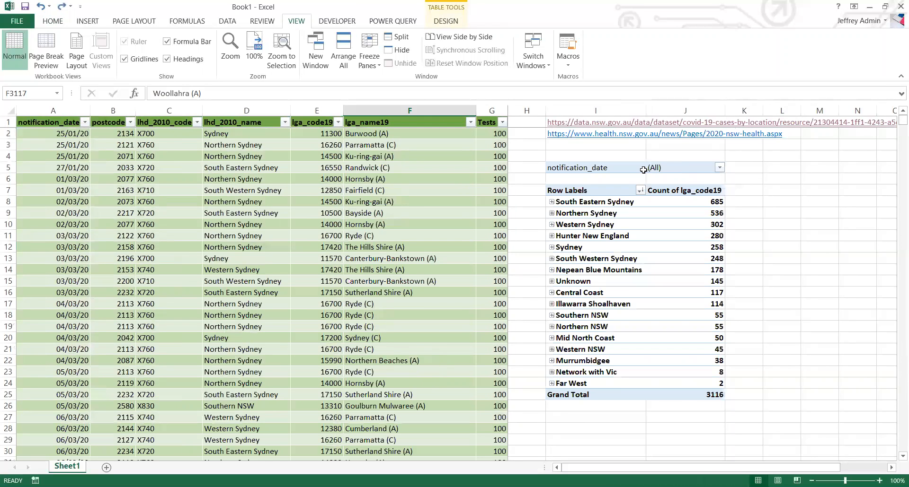
left_click(602, 168)
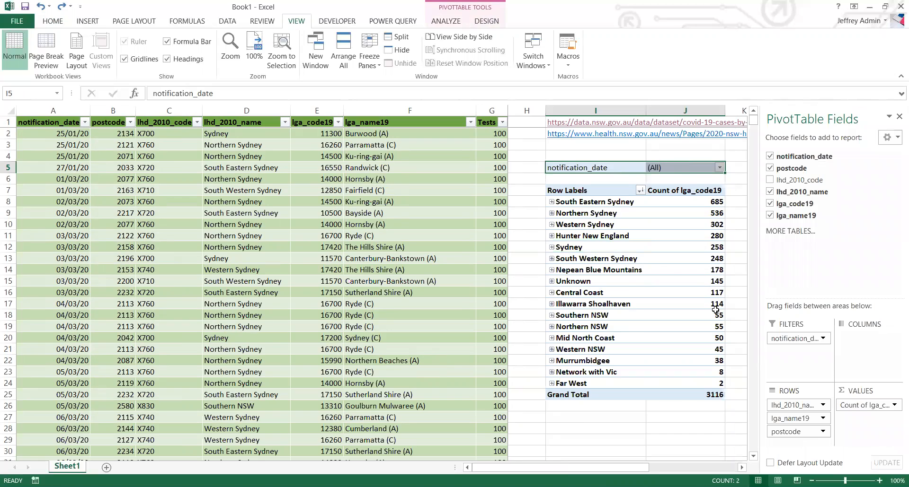
right_click(600, 236)
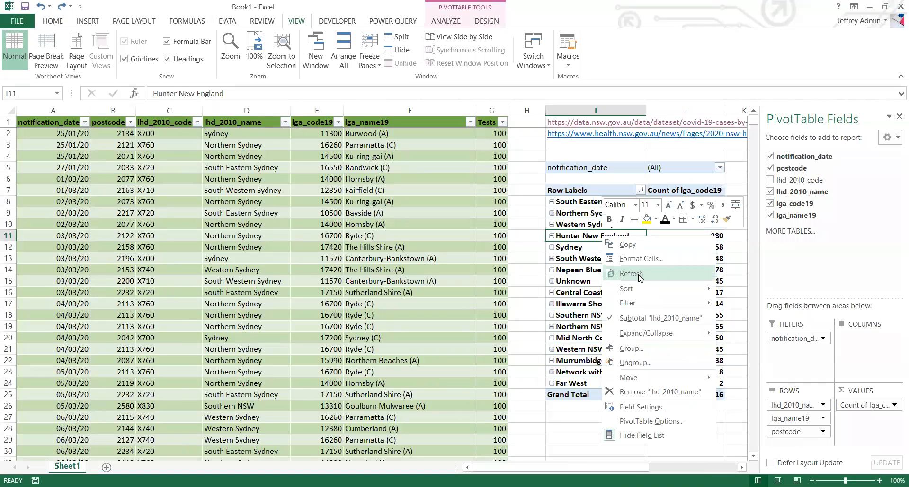
left_click(638, 276)
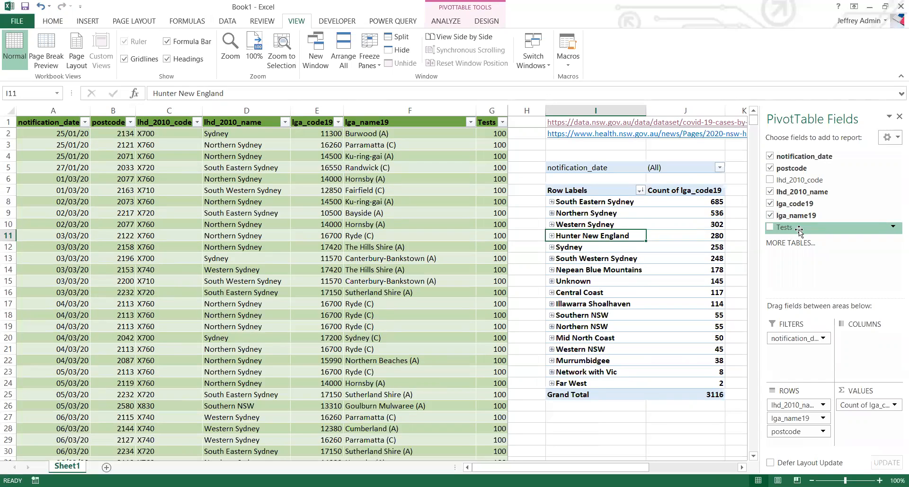
Step: Place the Tests field in the PivotTable's Columns area and examine the resulting layout
left_click_drag(799, 231, 858, 349)
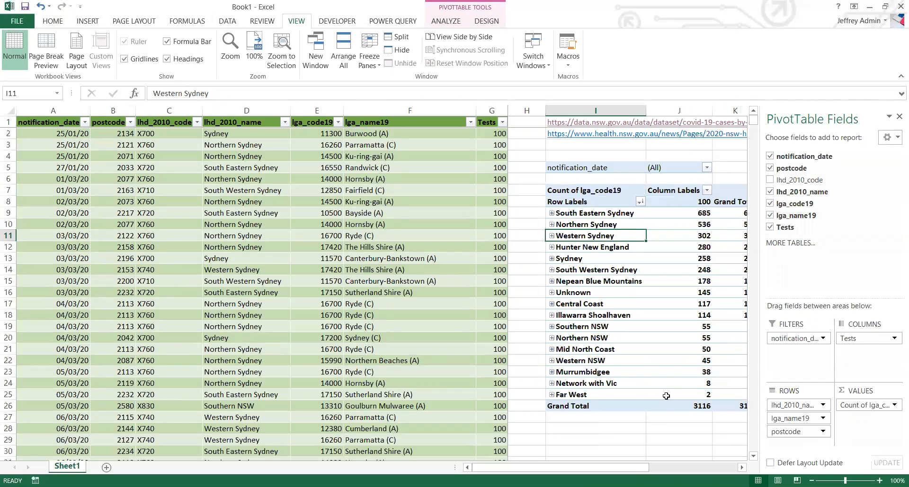
left_click(671, 427)
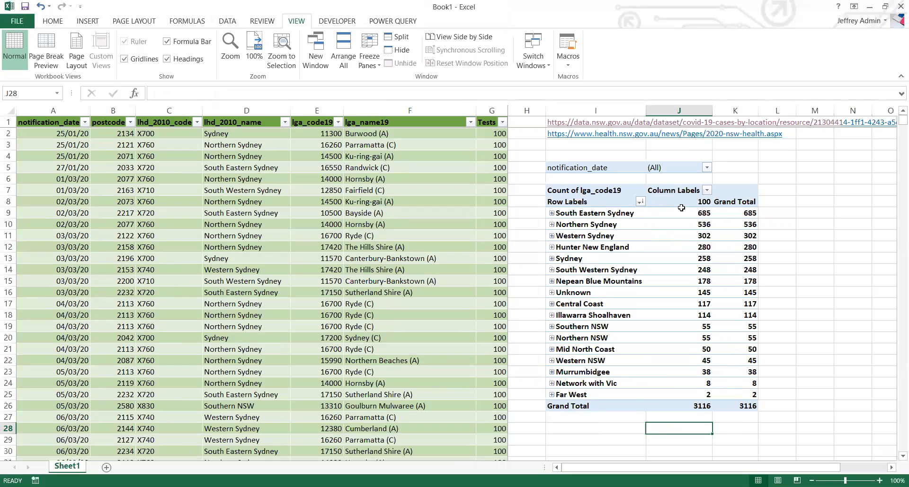
left_click(564, 216)
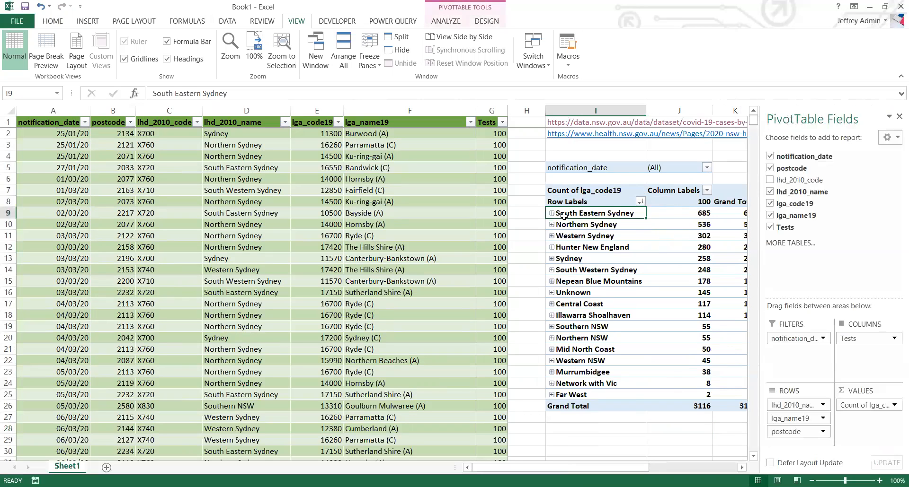
Step: Narrow the empty column H and move the Tests field from Columns to Values in the PivotTable
left_click(537, 109)
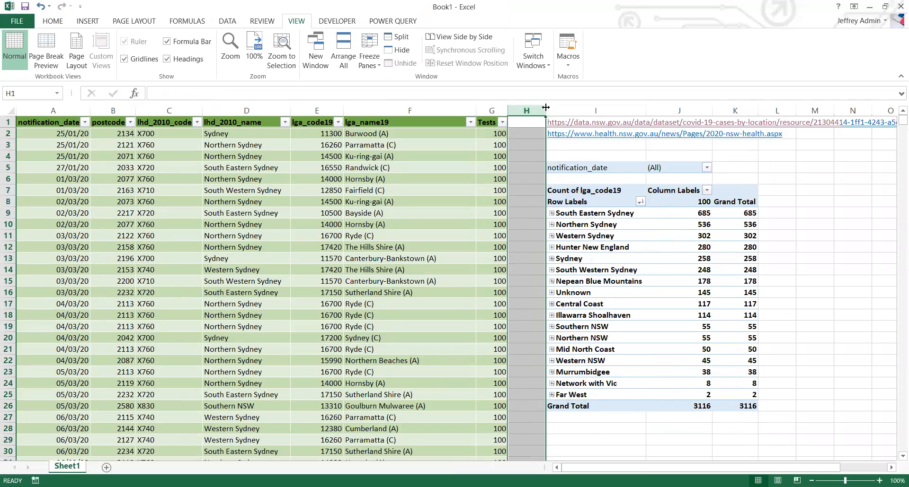
left_click_drag(546, 107, 516, 108)
left_click(620, 301)
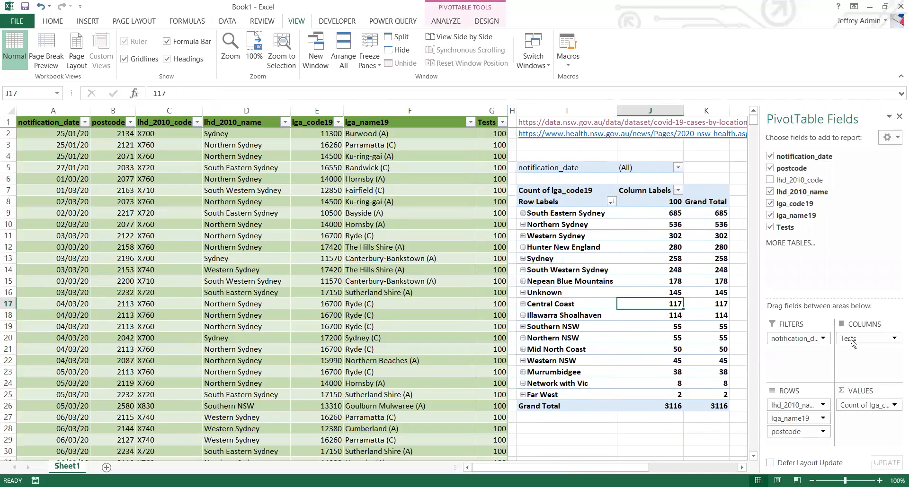
left_click_drag(854, 341, 860, 417)
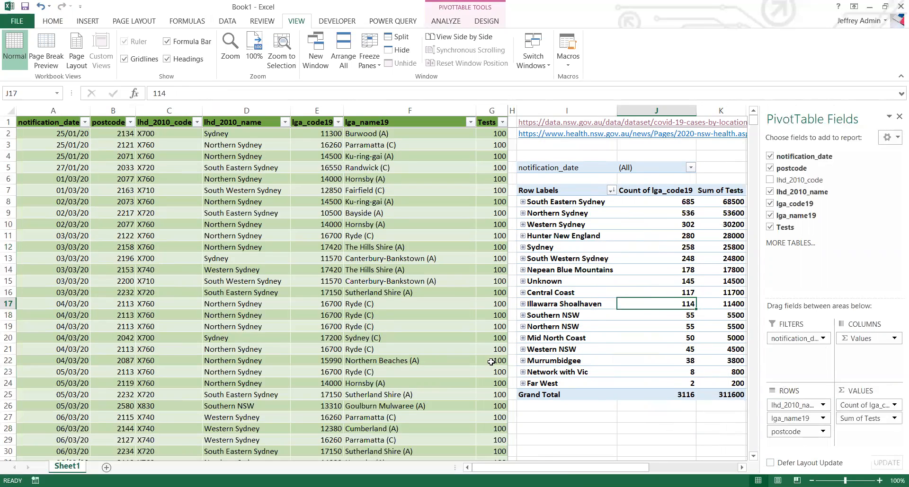
Step: Select all Tests values in the case table and compare their sum with the PivotTable's Sum of Tests grand total
left_click(497, 134)
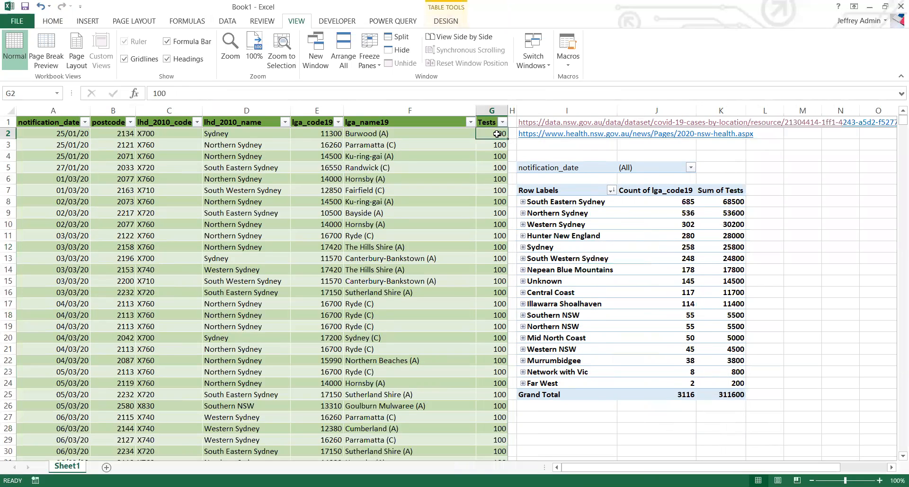
key("ctrl+shift+Down")
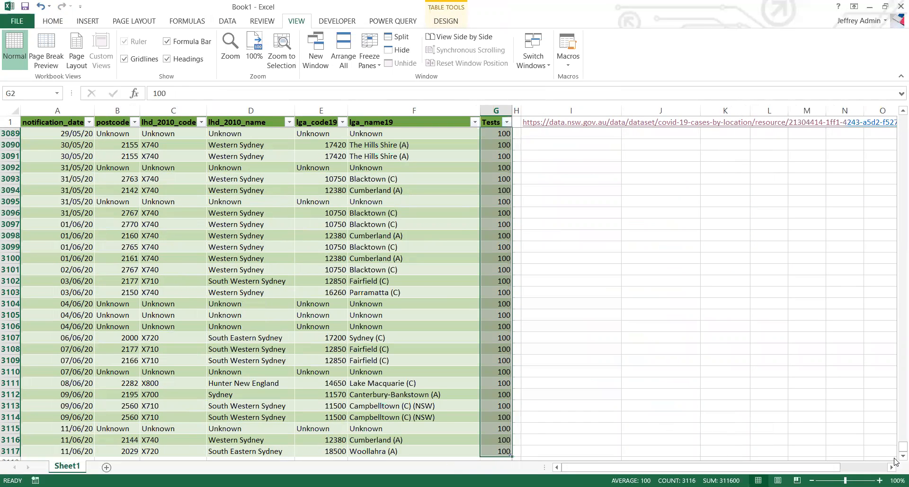
left_click_drag(894, 450, 899, 122)
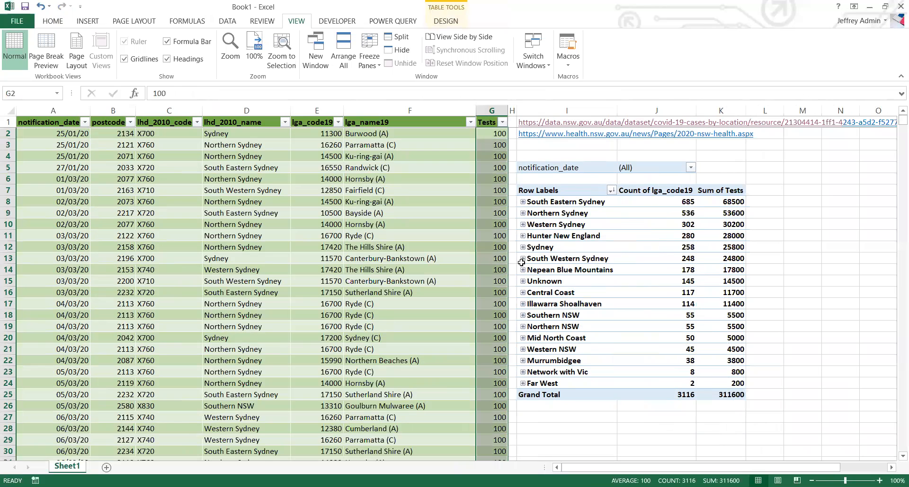
left_click(719, 395)
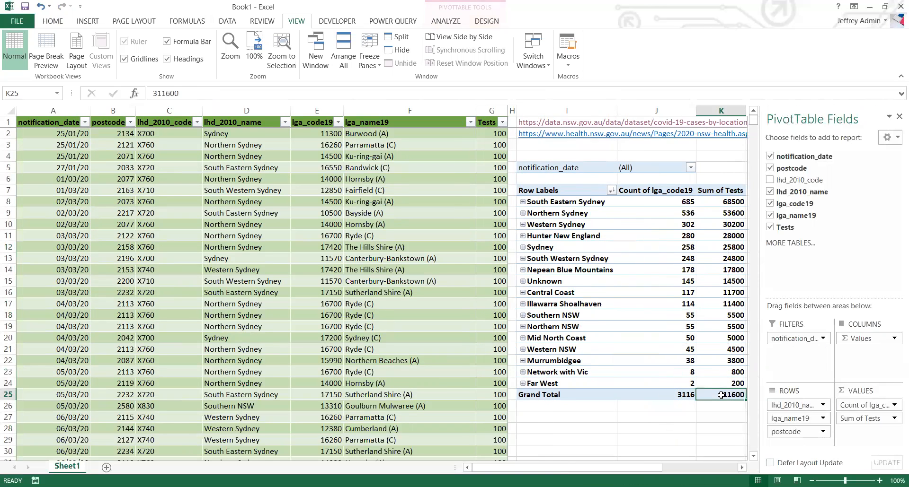
Step: Change the Tests value field to summarize by Count
left_click(894, 418)
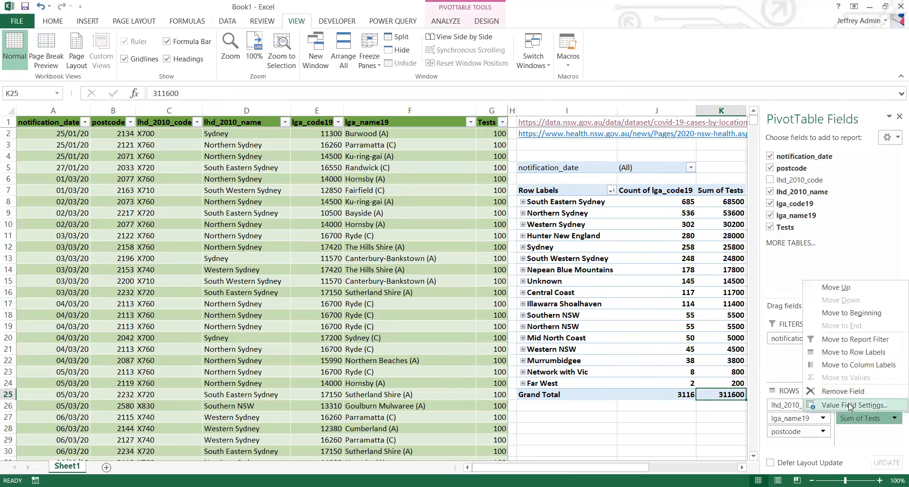
left_click(851, 406)
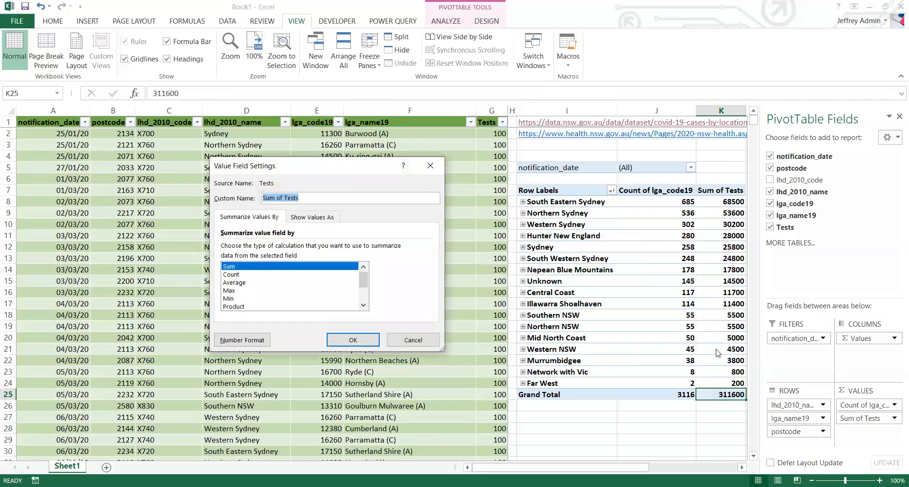
left_click(233, 275)
left_click(353, 340)
left_click(714, 417)
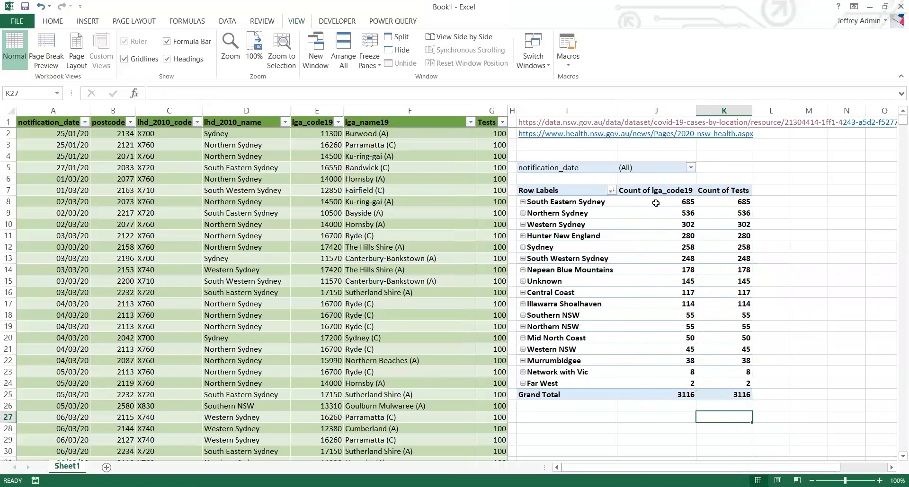
Step: Change the lga_code19 value field to summarize by Sum
left_click(715, 347)
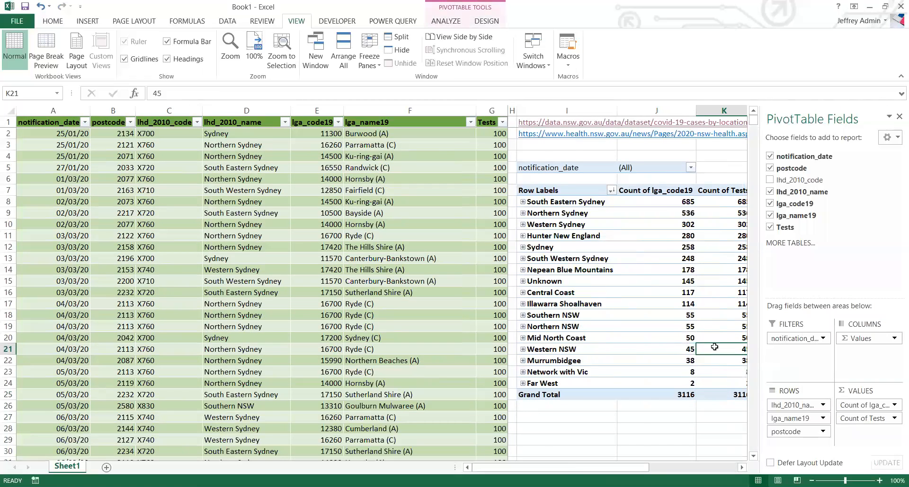
left_click(894, 406)
left_click(841, 388)
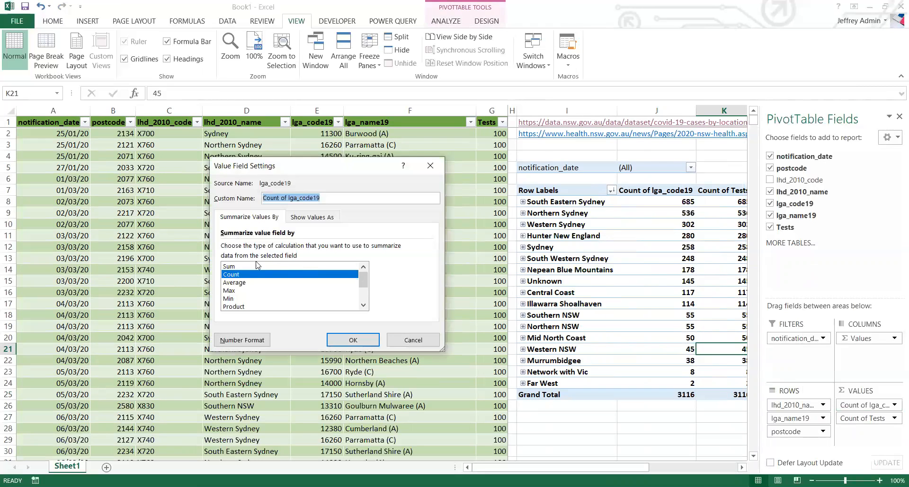
left_click(245, 267)
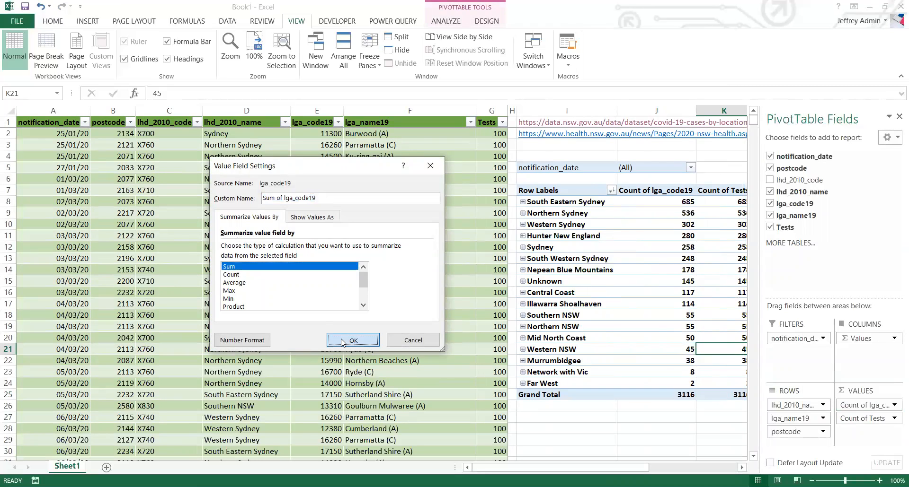
left_click(352, 341)
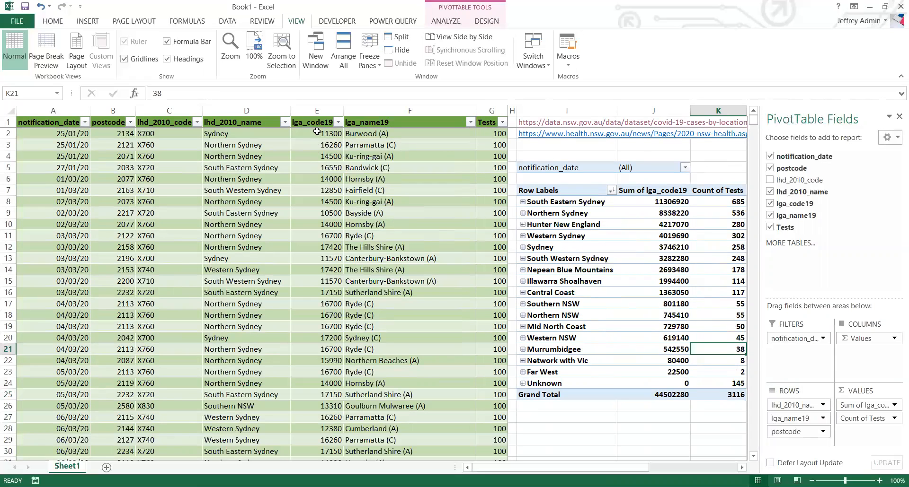
Step: Select all lga_code19 values in the case table and compare their sum with the PivotTable's Sum of lga_code19 grand total
left_click_drag(317, 131, 321, 191)
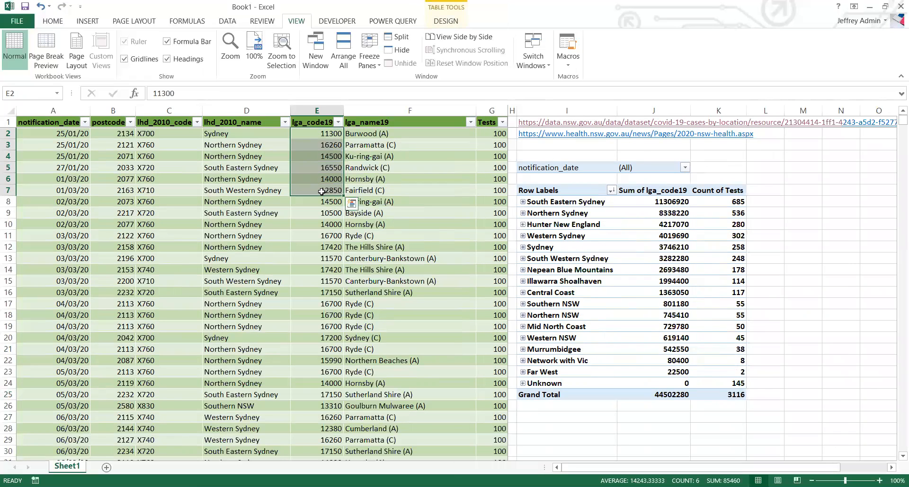
key("ctrl+shift+Down")
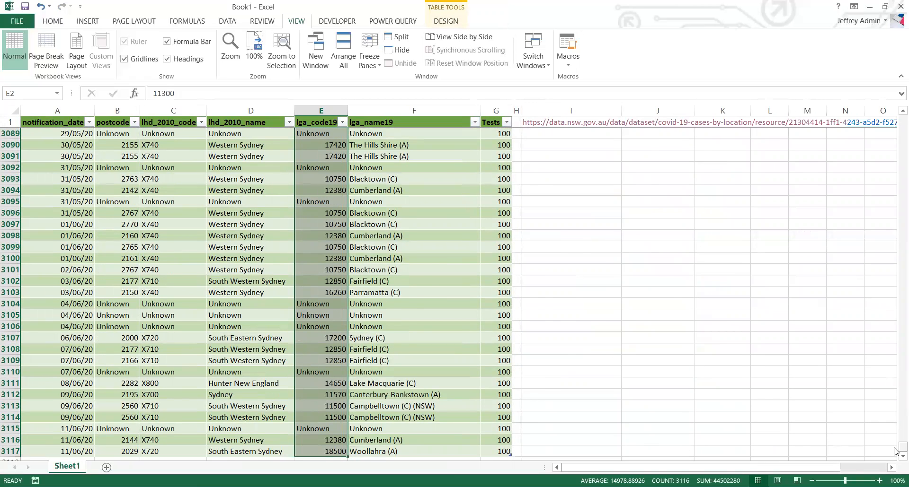
left_click_drag(901, 448, 901, 118)
Step: Set the Tests value field to summarize by Sum, reviewing the available Show Values As calculations and keeping No Calculation
left_click(718, 312)
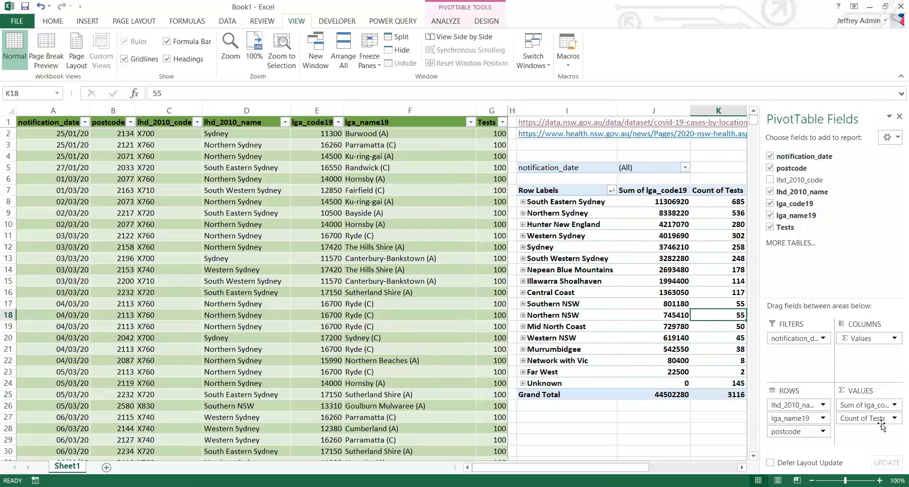
left_click(894, 418)
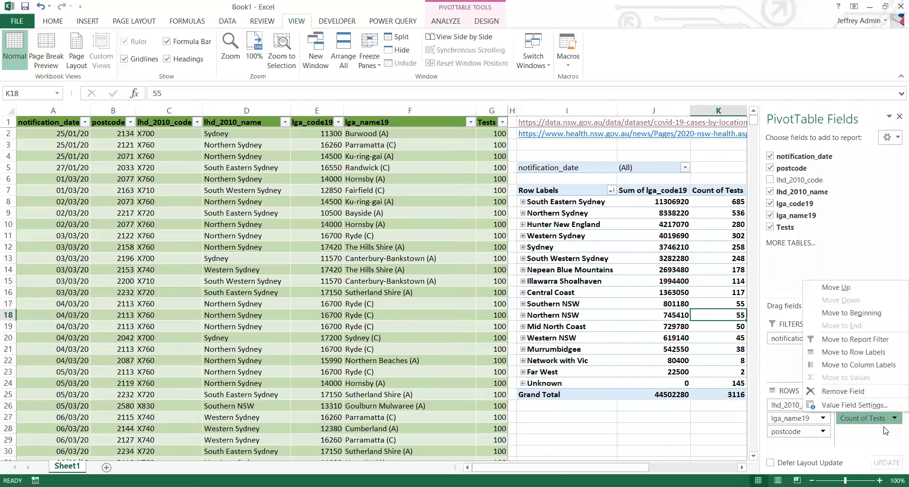
left_click(852, 405)
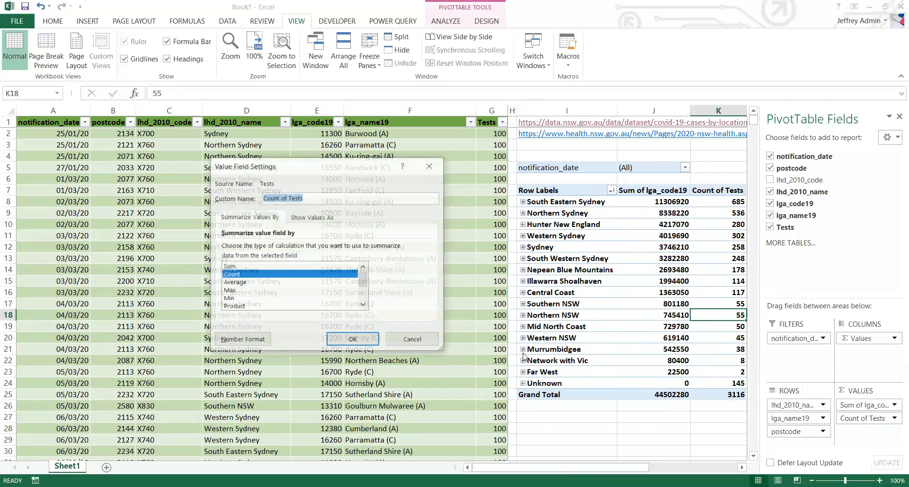
left_click(247, 267)
left_click(326, 217)
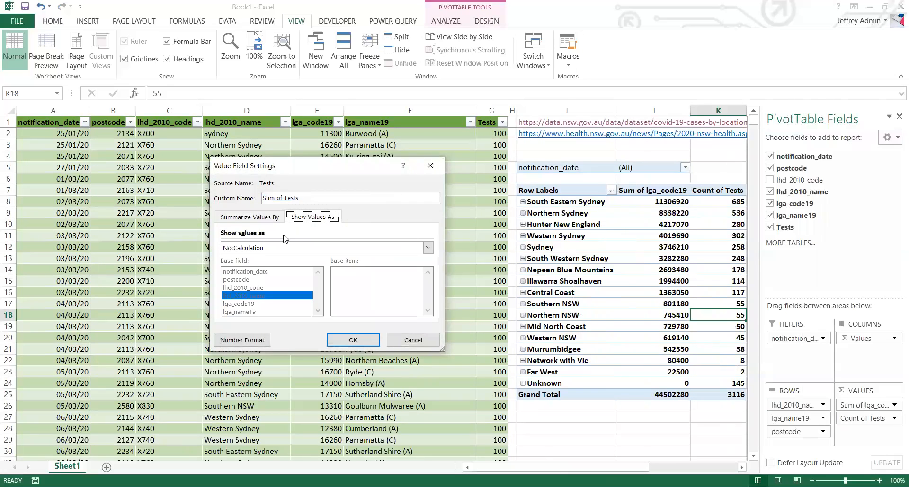
left_click(265, 249)
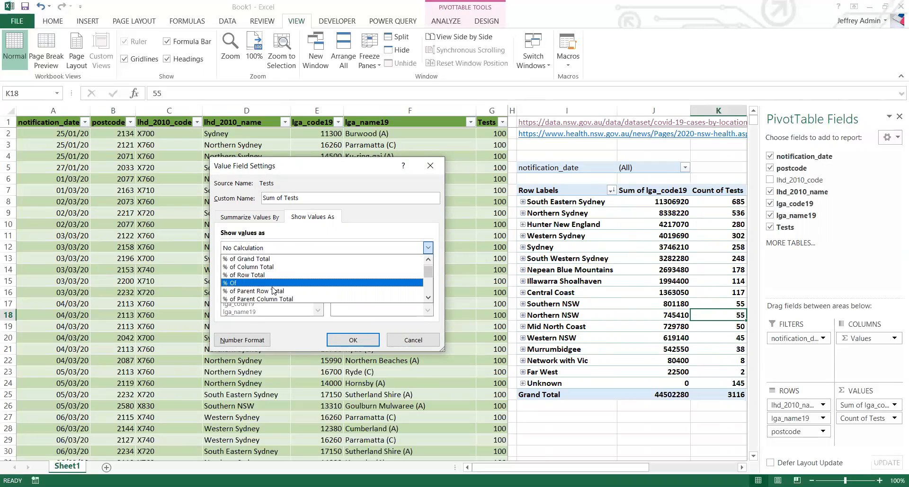
scroll(274, 293, "down", 2)
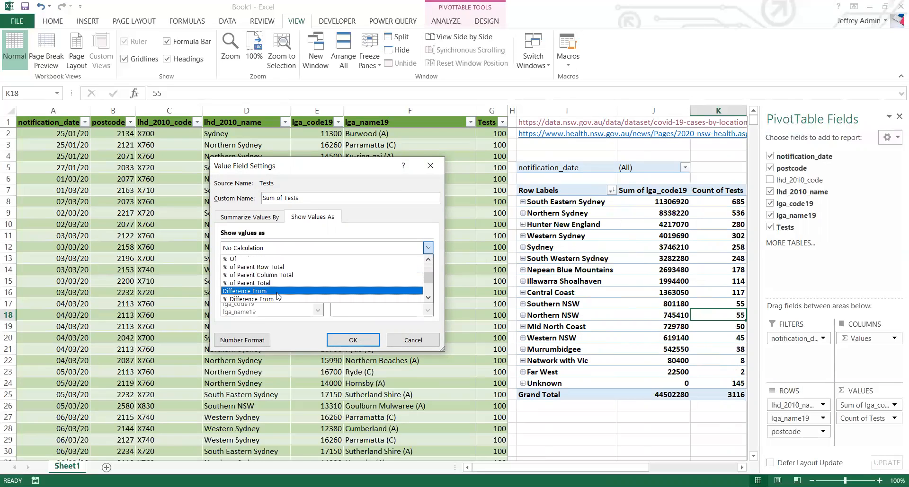
scroll(278, 296, "up", 2)
left_click(264, 218)
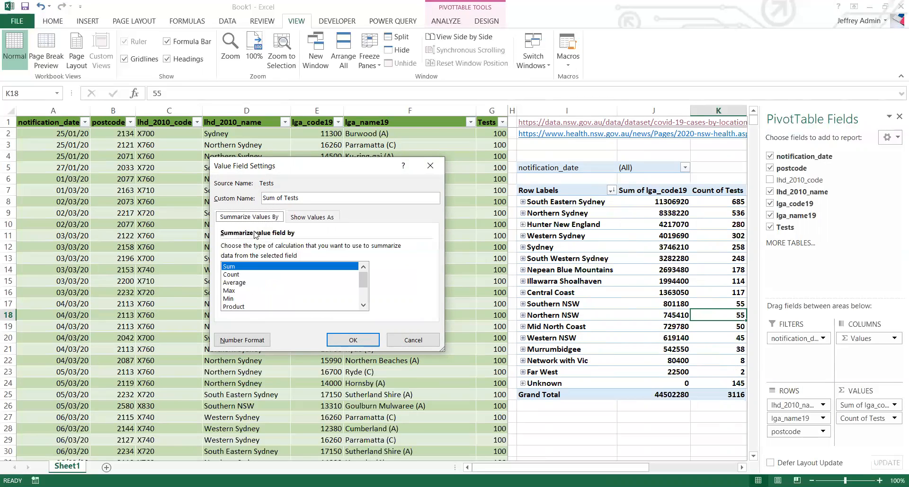
left_click(355, 341)
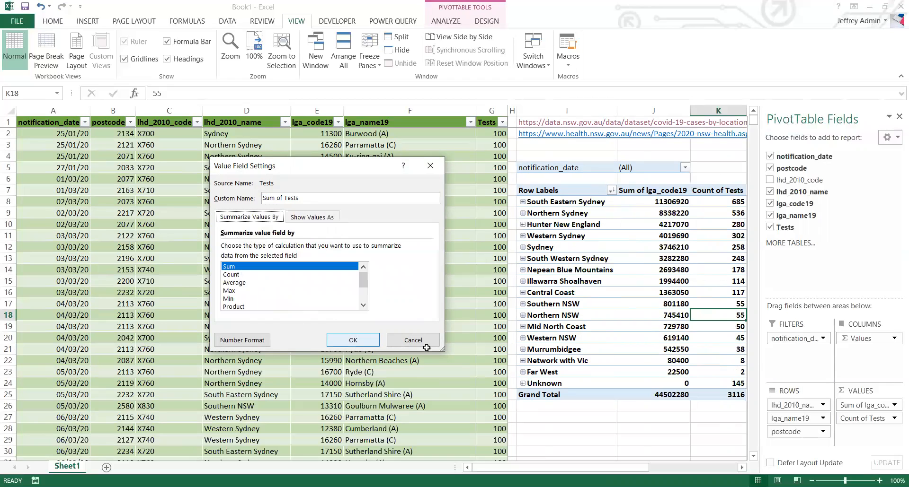
Step: Change the lga_code19 value field to summarize by Count
left_click(862, 408)
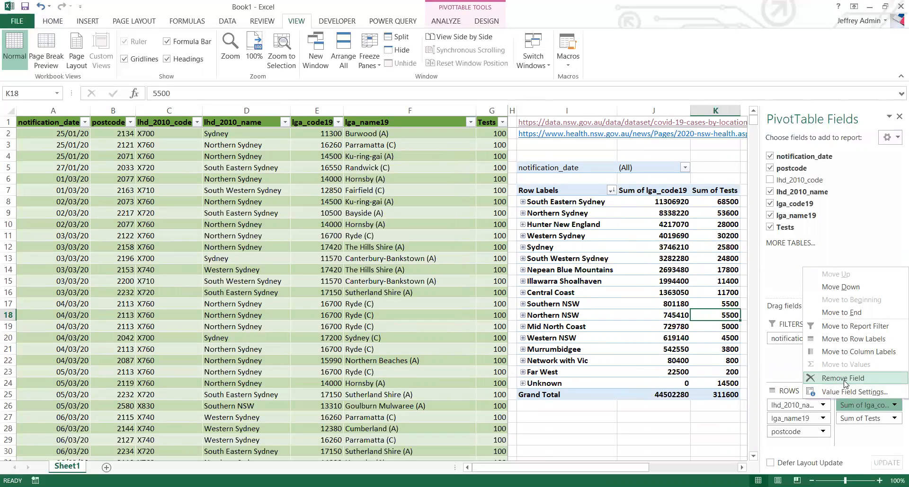
left_click(845, 392)
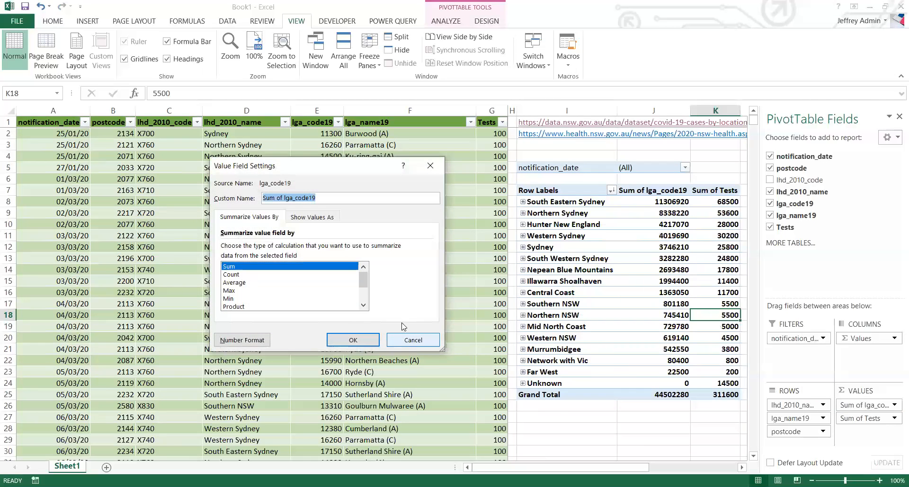
left_click(241, 275)
left_click(353, 341)
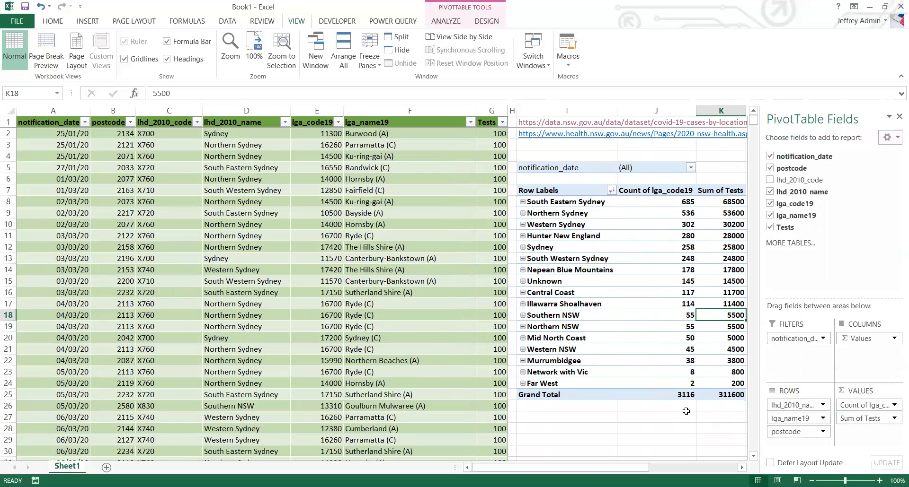
left_click(712, 248)
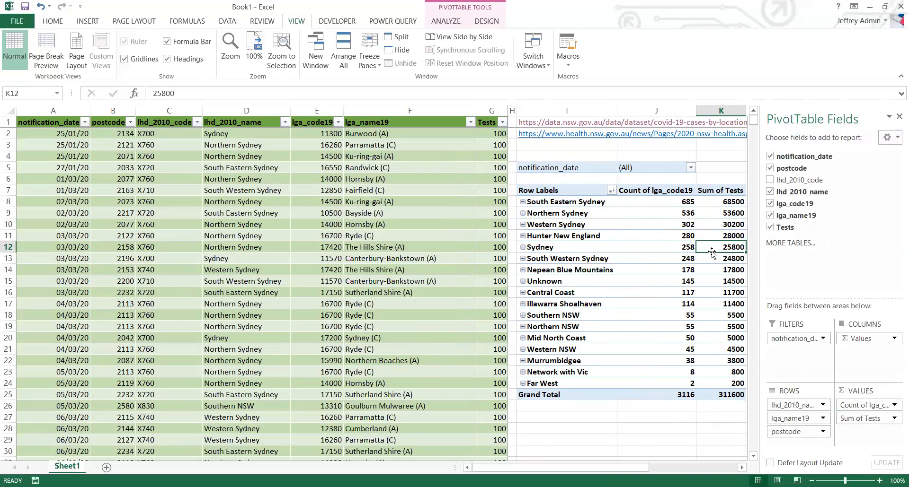
left_click(712, 204)
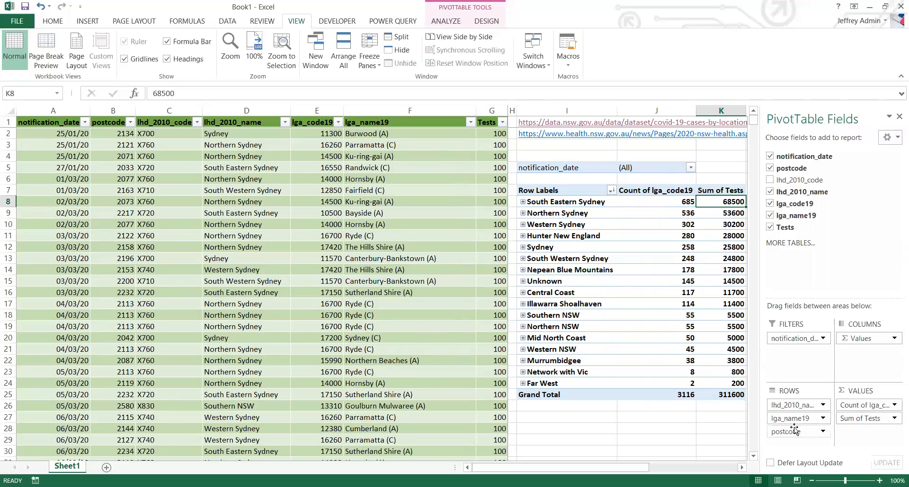
Step: Move lga_name19 from Rows to Columns and remove the Tests field from the PivotTable's values
left_click_drag(795, 419, 875, 337)
left_click(674, 338)
left_click(577, 452)
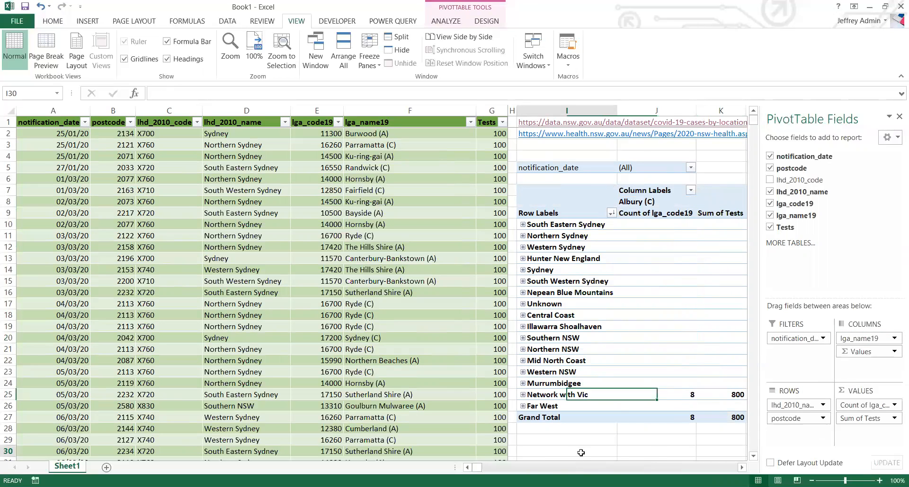
left_click_drag(568, 471, 538, 470)
left_click(567, 349)
left_click_drag(859, 420, 809, 217)
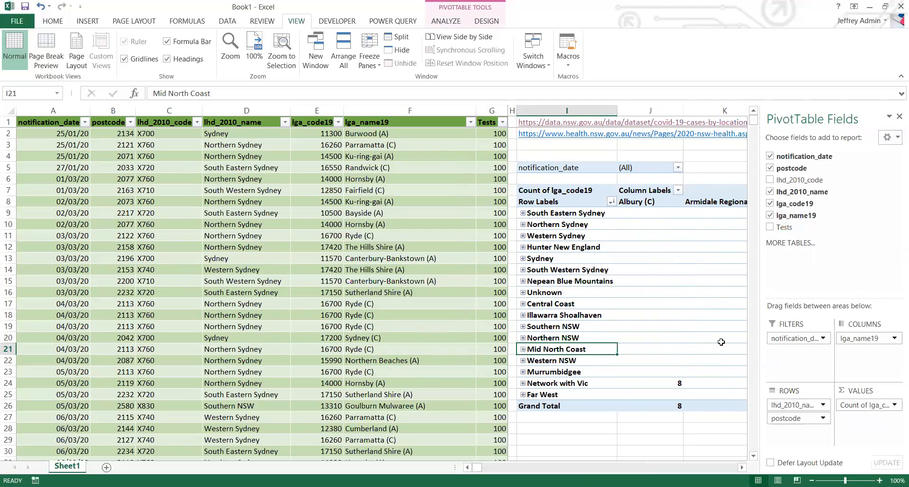
Step: Review the council columns across to the Grand Total, and return lga_name19 to Rows between lhd_2010_name and postcode
left_click(563, 416)
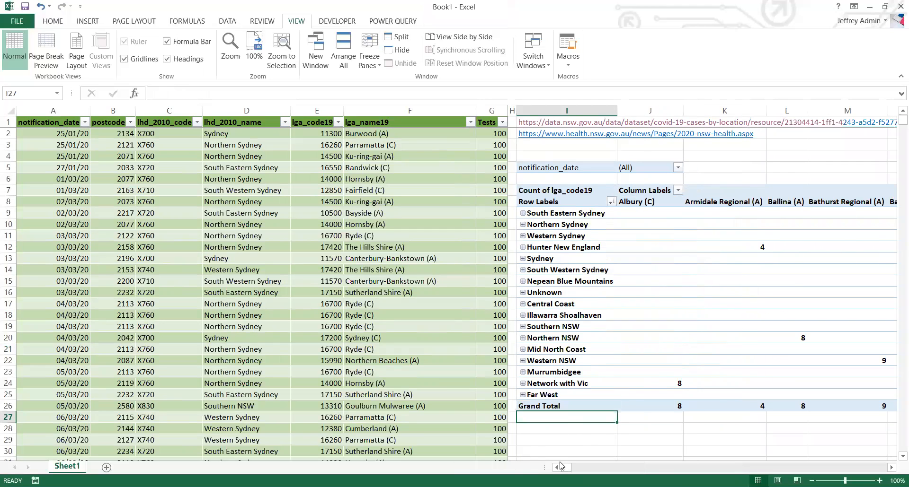
left_click_drag(566, 467, 721, 468)
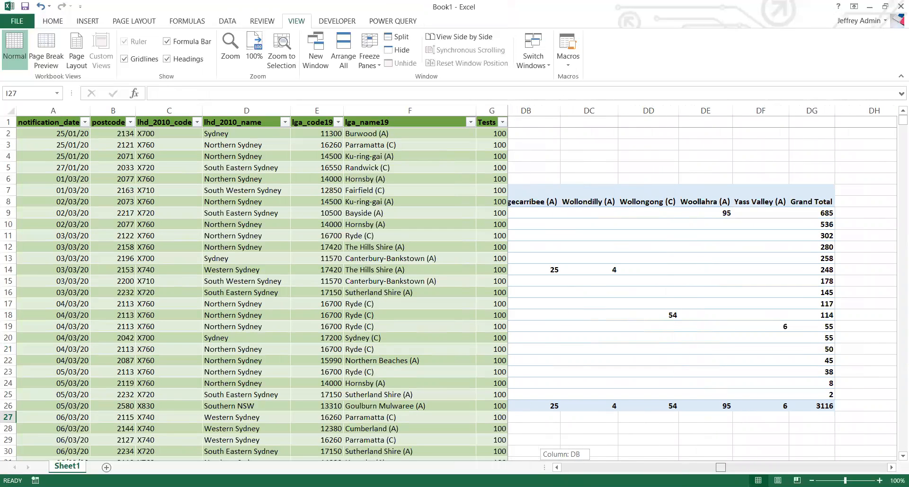
left_click_drag(720, 468, 539, 469)
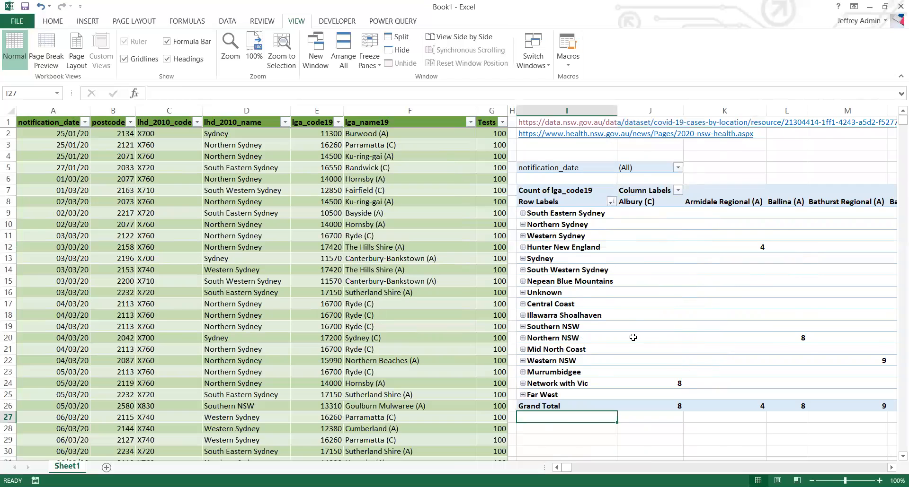
left_click(551, 305)
left_click_drag(857, 337, 800, 412)
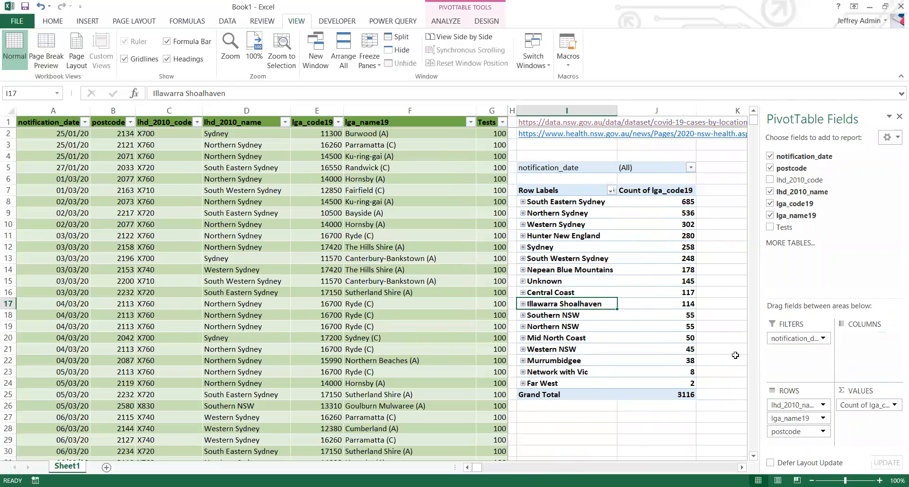
Step: Make the notification_date filter label and its value in I5:J5 bold
left_click_drag(607, 168, 667, 173)
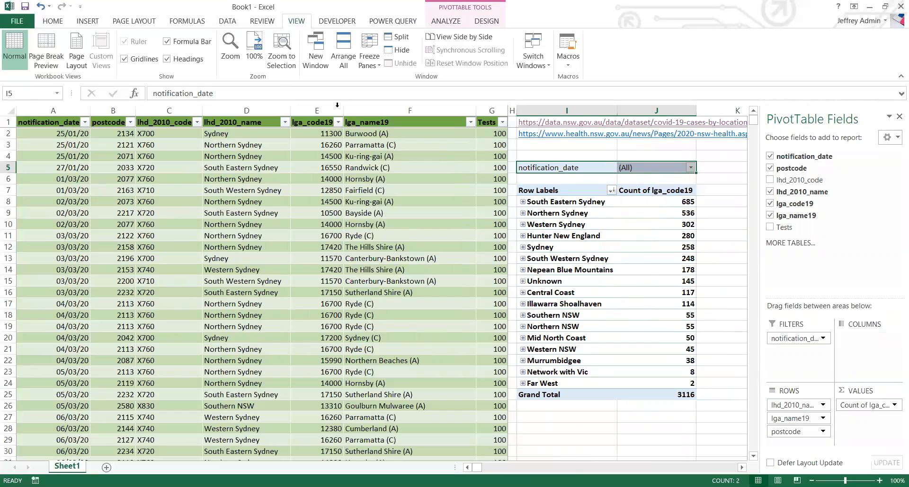
left_click(54, 22)
left_click(97, 59)
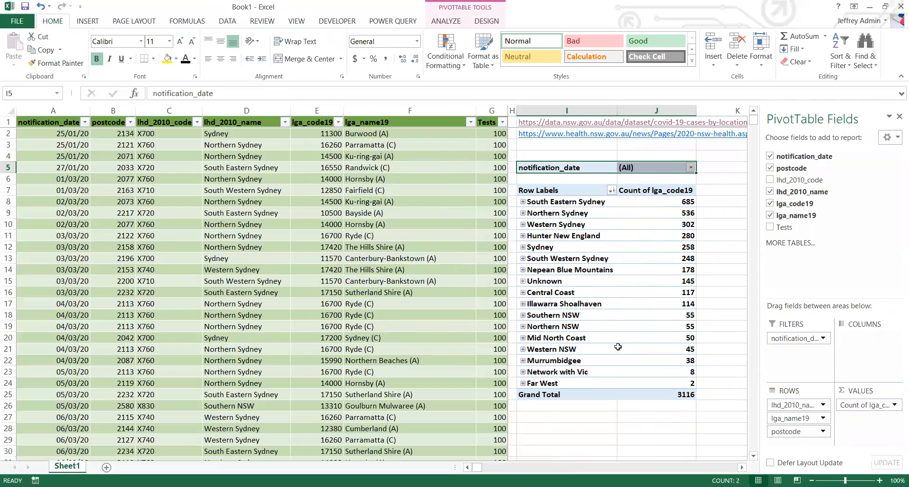
Step: Copy the whole PivotTable, including its notification_date filter, and paste the duplicate below it at cell I28
left_click_drag(669, 394, 592, 171)
key("ctrl+c")
left_click(576, 418)
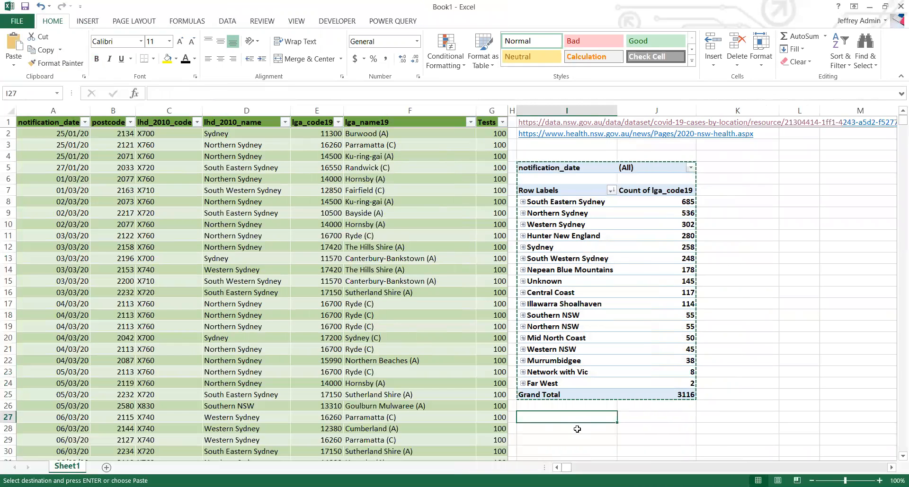
left_click(577, 429)
key("ctrl+v")
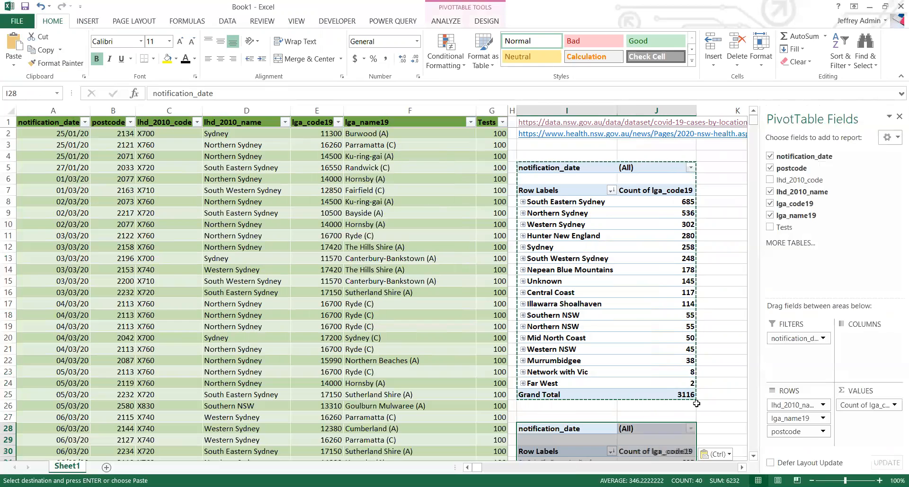
Step: Delete the Count of Tests picture that covers the copied PivotTable
scroll(696, 403, "down", 7)
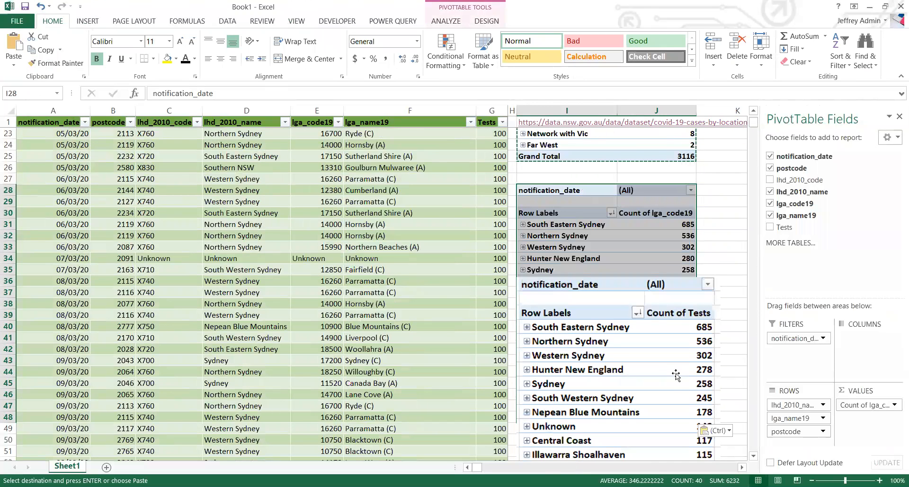
left_click(675, 375)
key("Delete")
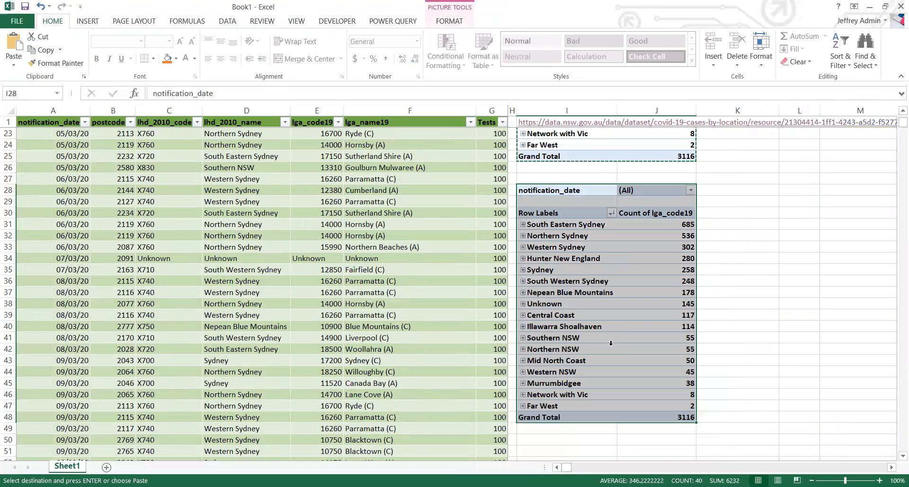
Step: Compare the original PivotTable with its copy starting at row 28
scroll(650, 347, "up", 3)
scroll(650, 347, "up", 4)
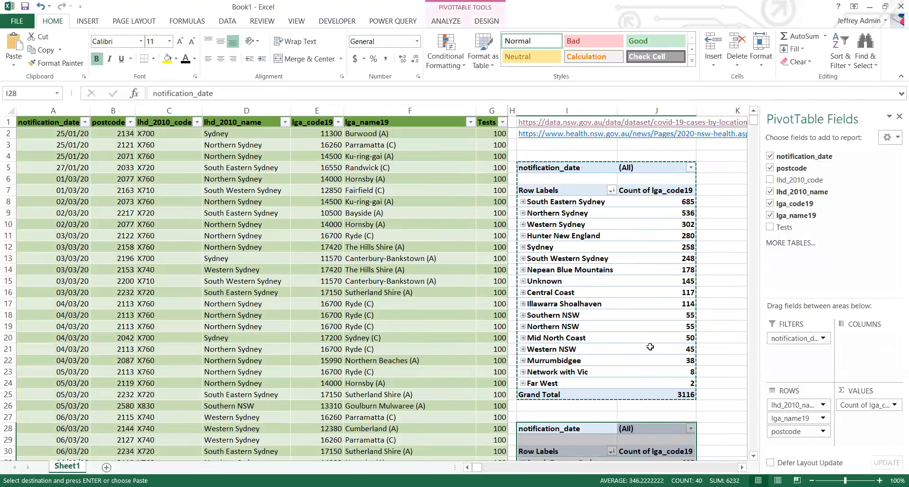
scroll(650, 347, "down", 3)
scroll(629, 378, "down", 2)
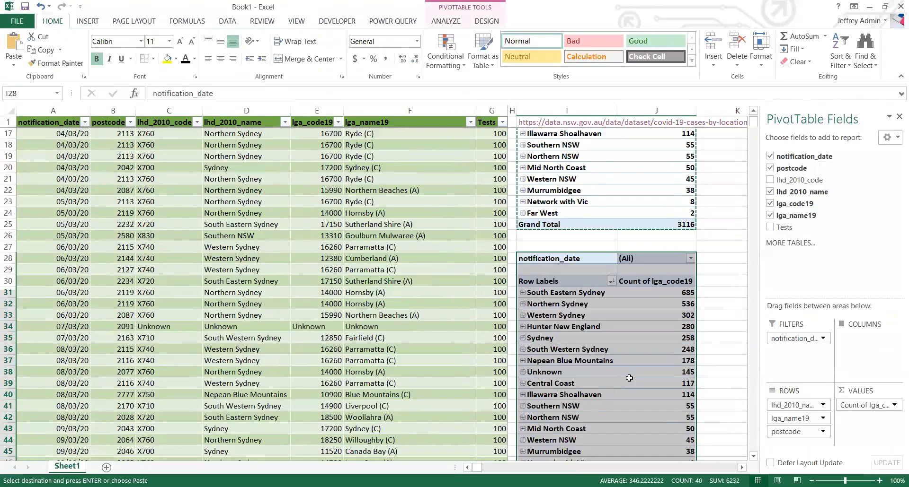
mouse_move(629, 378)
scroll(669, 387, "up", 5)
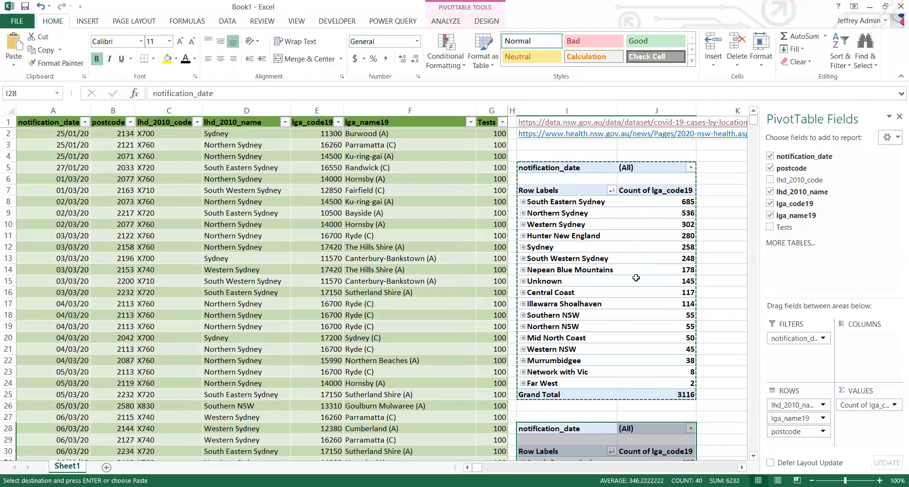
scroll(633, 265, "down", 7)
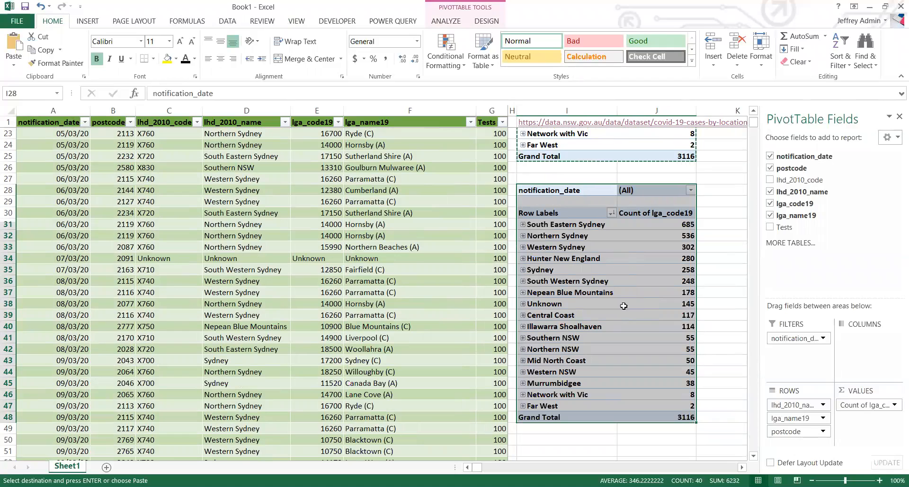
Step: Insert a Clustered Column PivotChart based on the copied PivotTable and move it over the source data beside that table
left_click(98, 22)
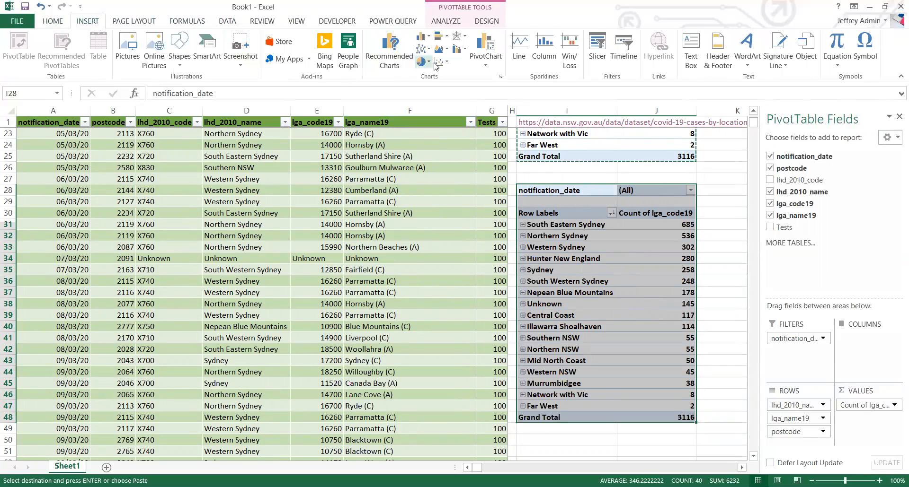
left_click(485, 60)
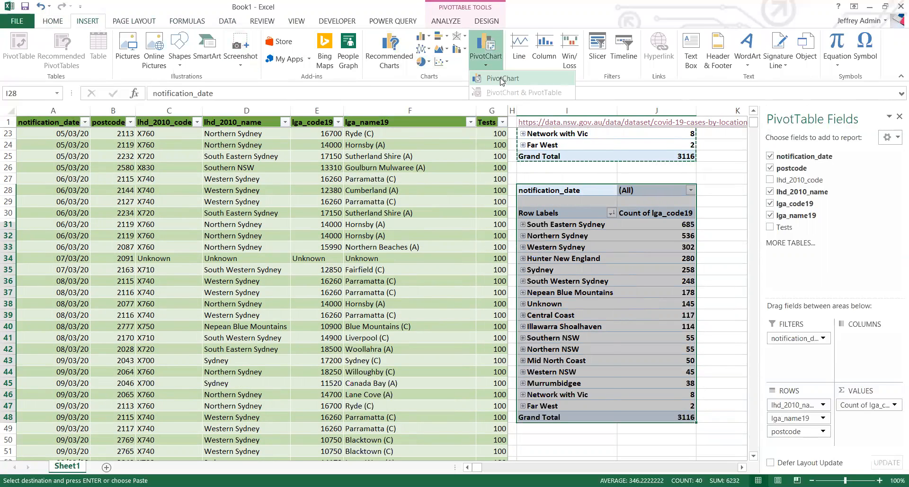
left_click(502, 80)
left_click(201, 162)
left_click(192, 202)
left_click(195, 216)
left_click(190, 136)
left_click(192, 149)
left_click(197, 98)
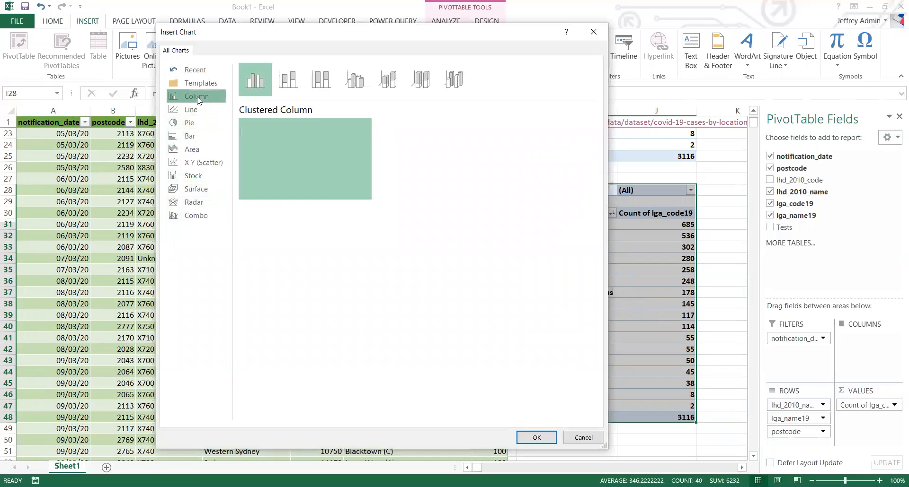
mouse_move(328, 194)
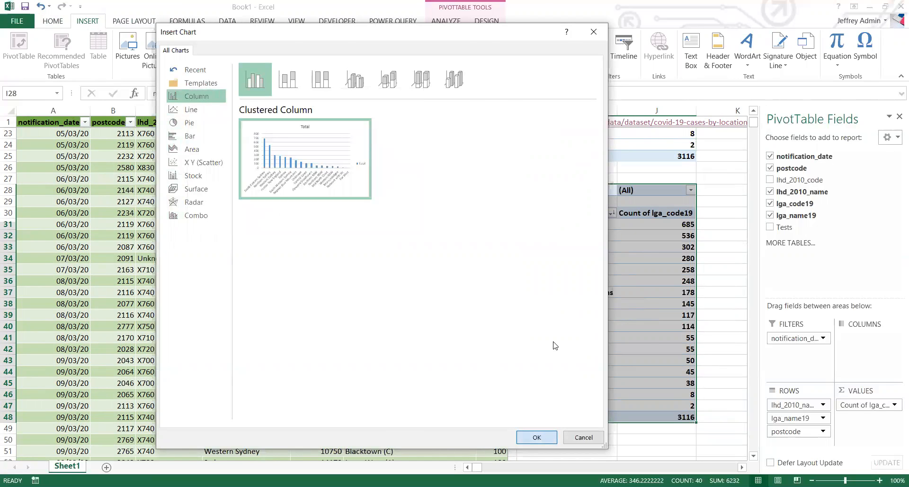
key("Return")
left_click_drag(650, 221, 282, 208)
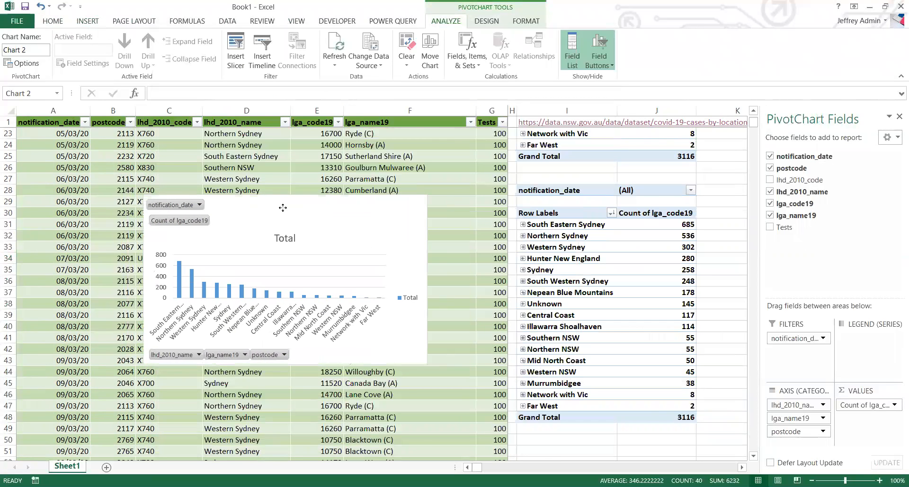
Step: Compare the PivotChart with the copied PivotTable, expanding South Eastern Sydney into its councils and collapsing it again
scroll(355, 246, "up", 2)
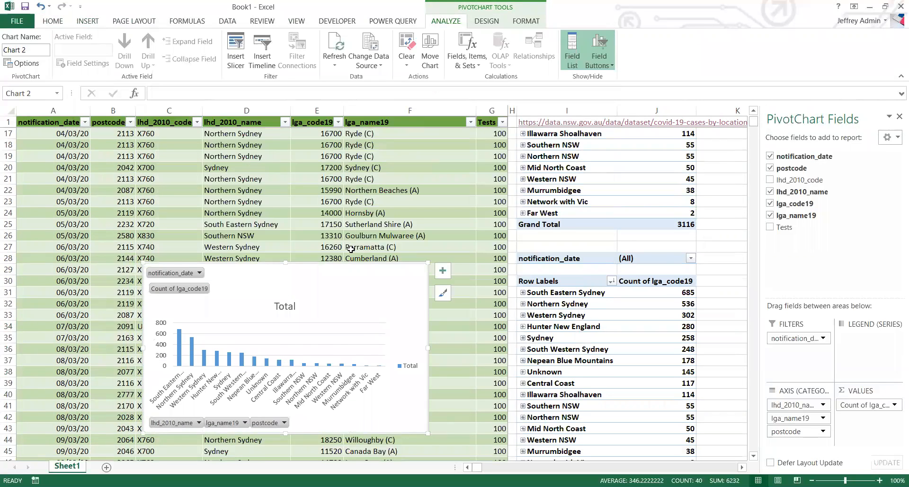
scroll(350, 249, "down", 1)
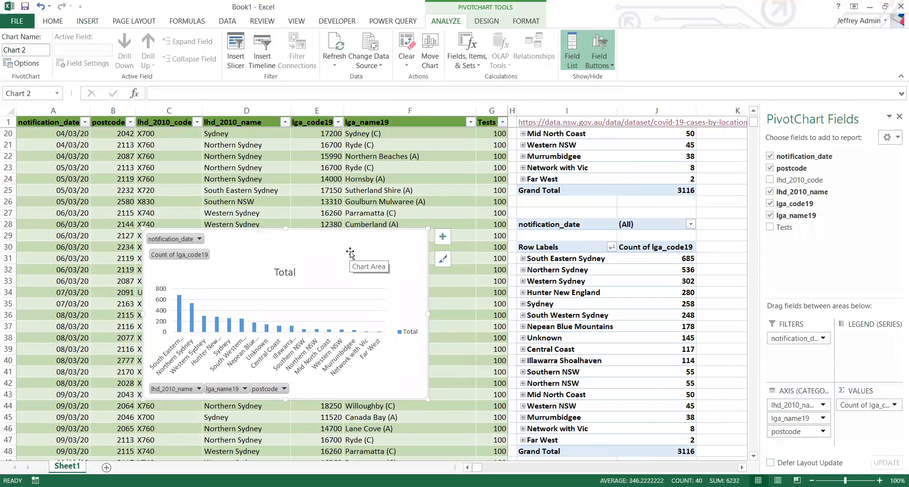
scroll(350, 253, "down", 1)
scroll(350, 253, "down", 1)
scroll(350, 253, "up", 1)
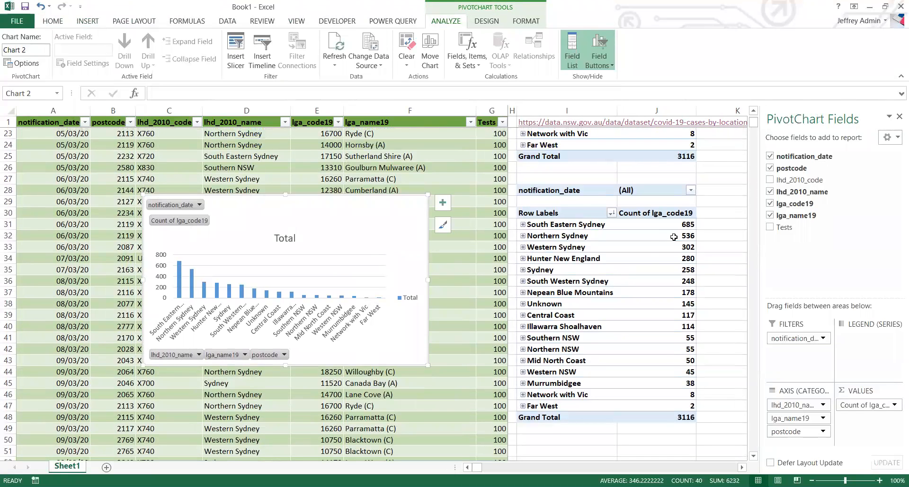
left_click(523, 225)
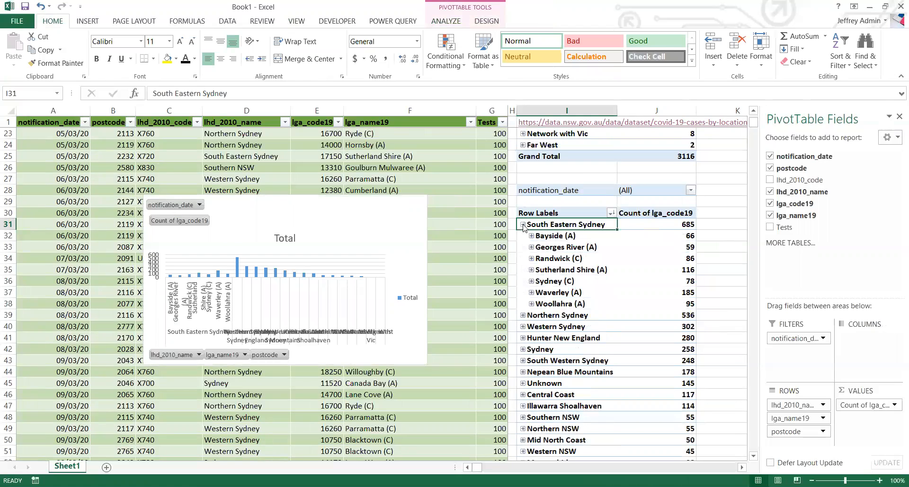
left_click(523, 225)
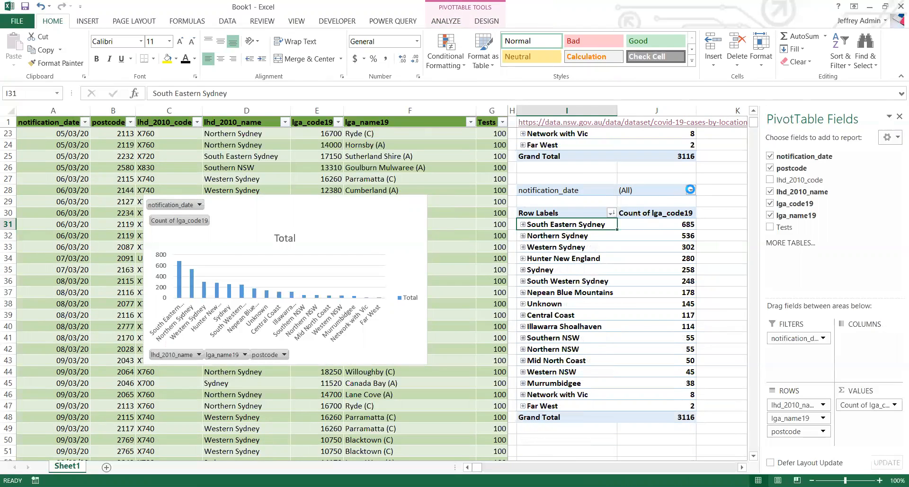
Step: Filter the copied PivotTable's notification_date to 04/06/20, 06/06/20, 07/06/20, 08/06/20, 09/06/20 and 11/06/20 with multiple selection enabled
left_click(690, 189)
left_click(571, 218)
left_click_drag(689, 230, 685, 289)
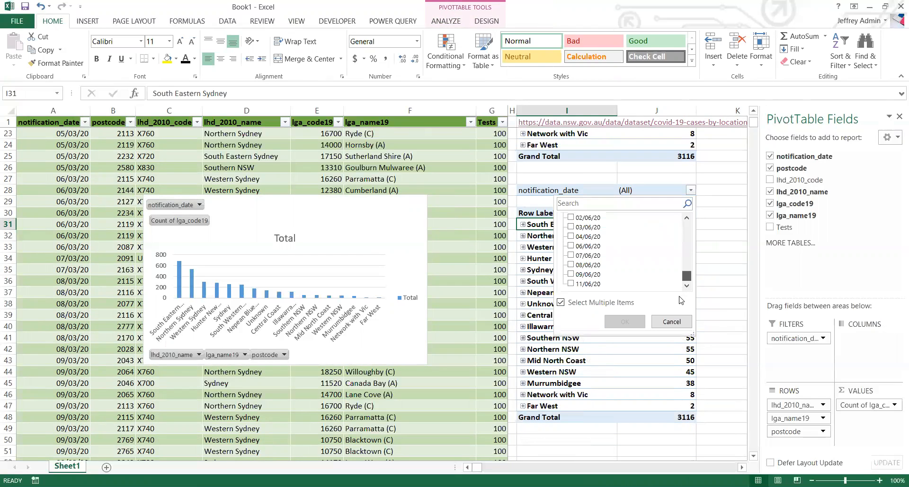
left_click(571, 284)
left_click(571, 265)
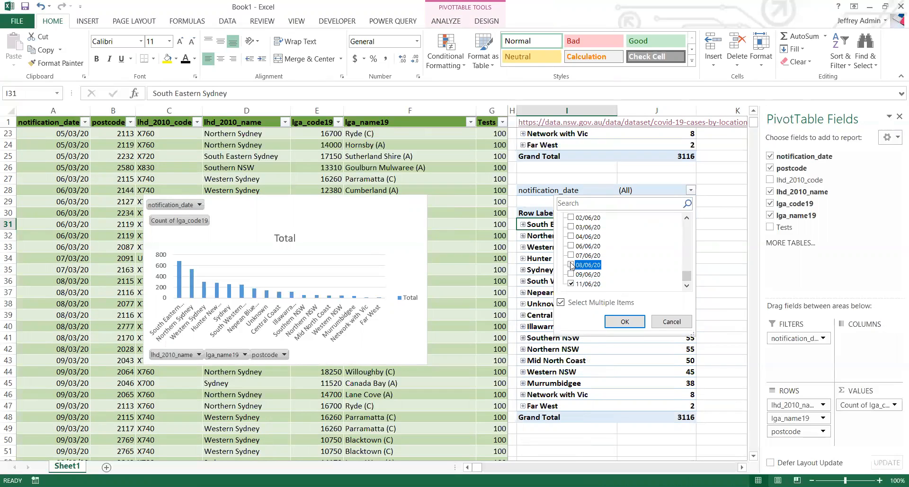
left_click(570, 274)
left_click(571, 246)
left_click(571, 237)
left_click(571, 256)
left_click(624, 322)
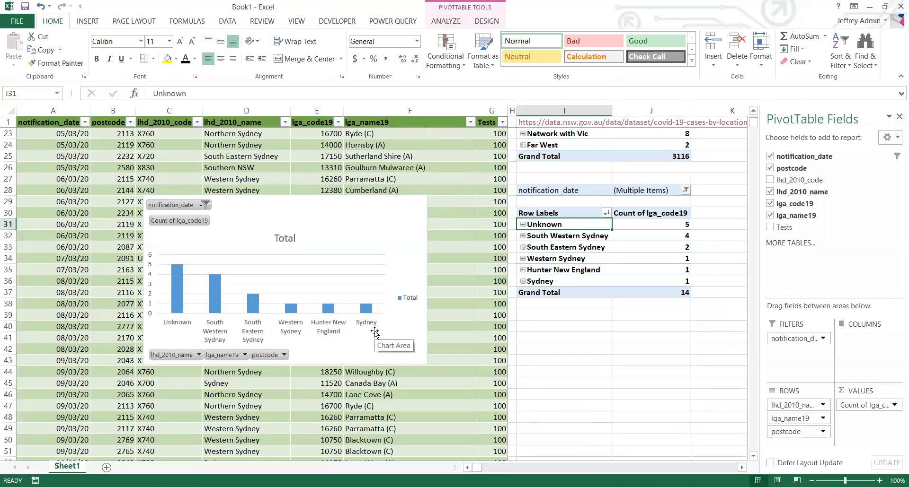
Step: Expand and collapse South Western Sydney in the filtered PivotTable, and try Tests as a second value field before removing it
left_click(523, 236)
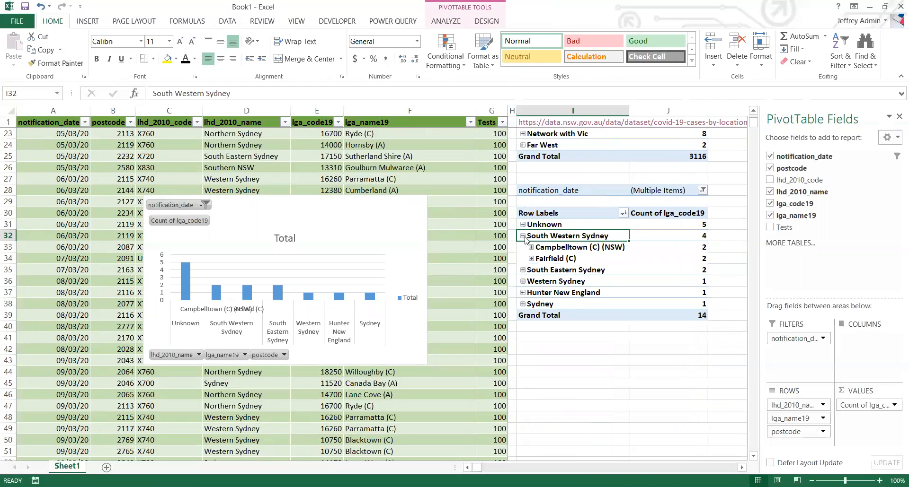
left_click(523, 236)
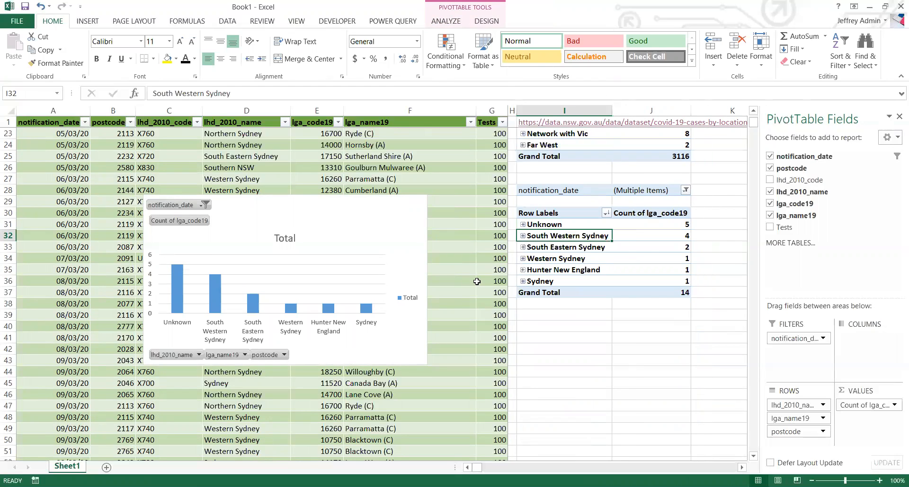
left_click_drag(783, 227, 857, 418)
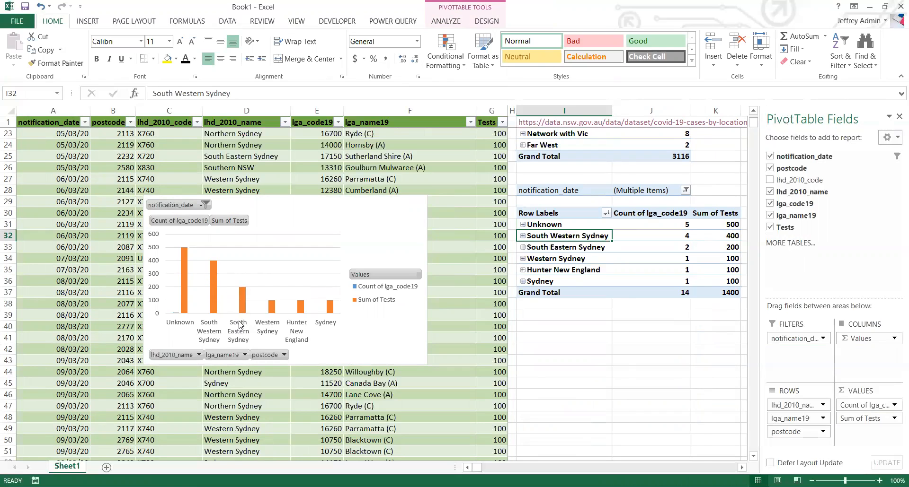
left_click_drag(856, 418, 799, 227)
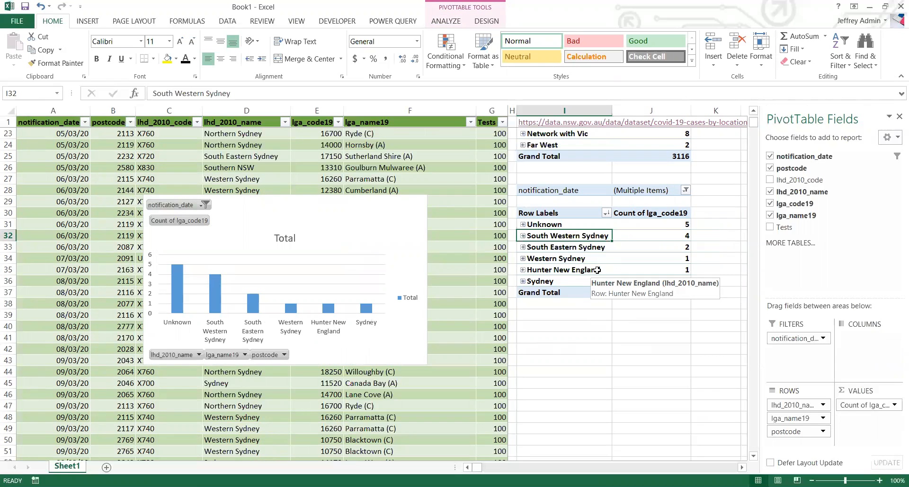
Step: Compare the original unfiltered PivotTable with the date-filtered copy and its PivotChart
scroll(598, 270, "up", 7)
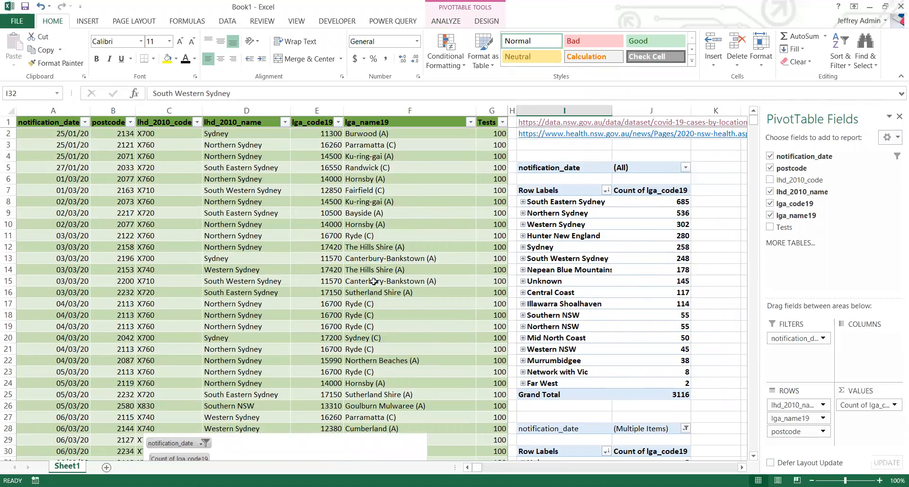
scroll(617, 276, "down", 4)
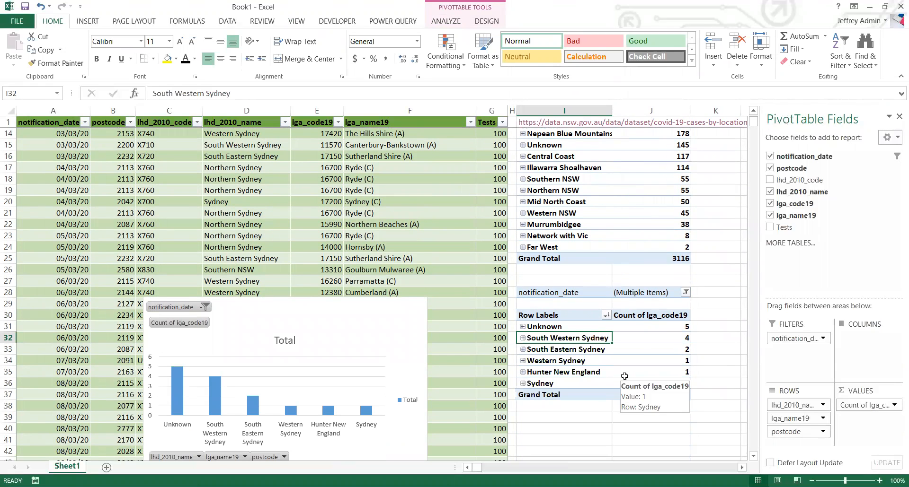
scroll(628, 373, "down", 2)
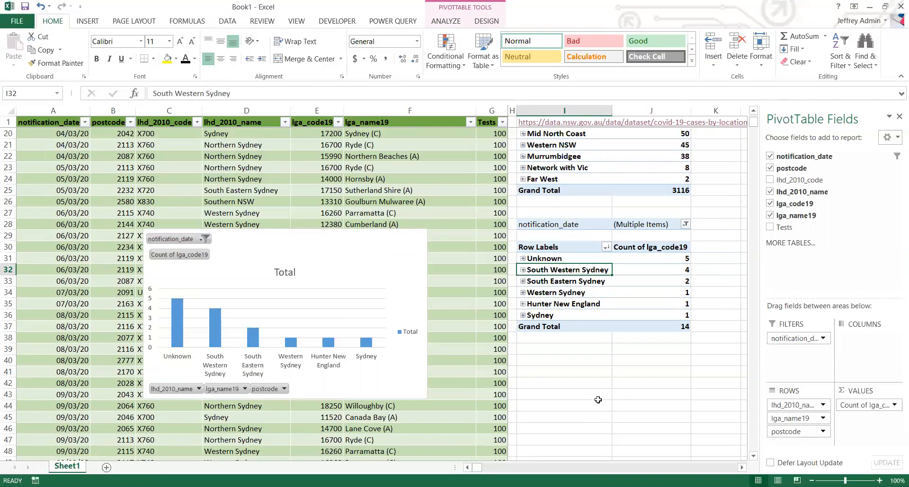
scroll(597, 400, "up", 4)
scroll(599, 399, "down", 4)
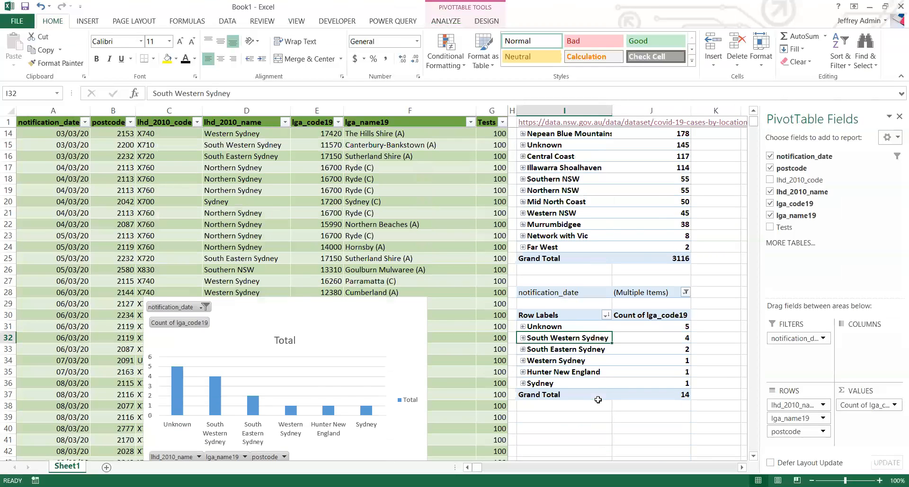